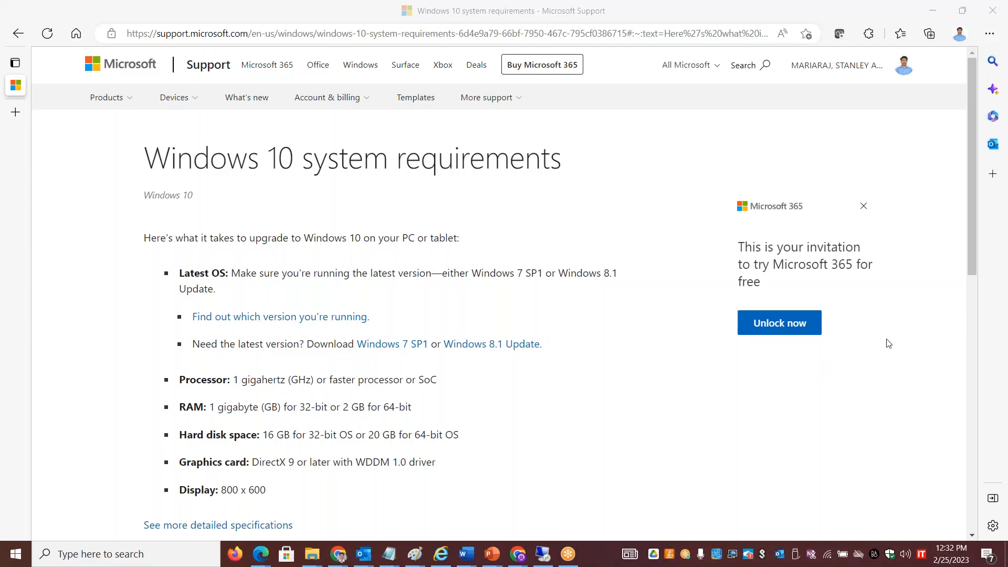
Highlight the 2 GB for 64-bit RAM requirement on the Microsoft Support page.
click(863, 420)
drag(973, 93, 967, 185)
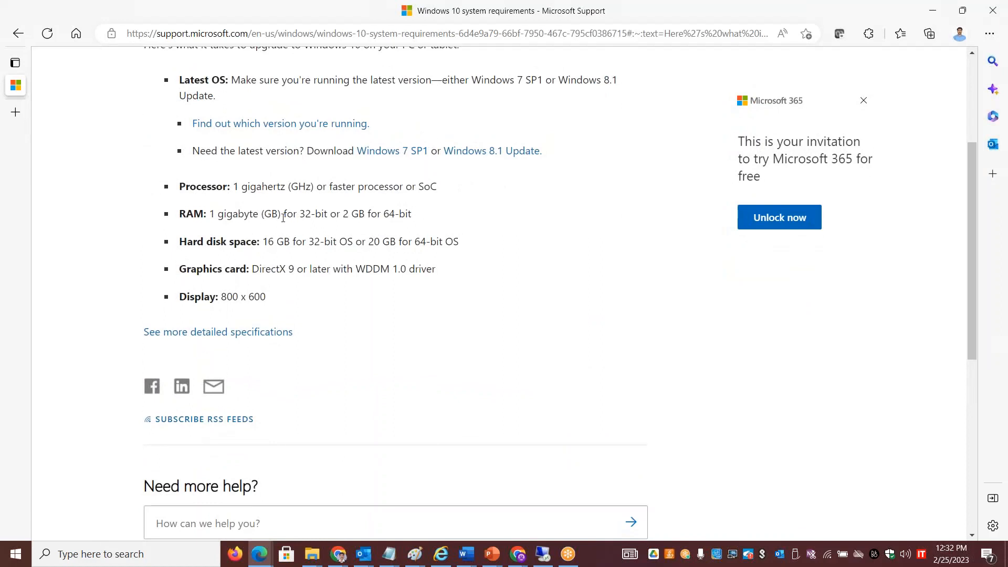
drag(411, 216, 330, 215)
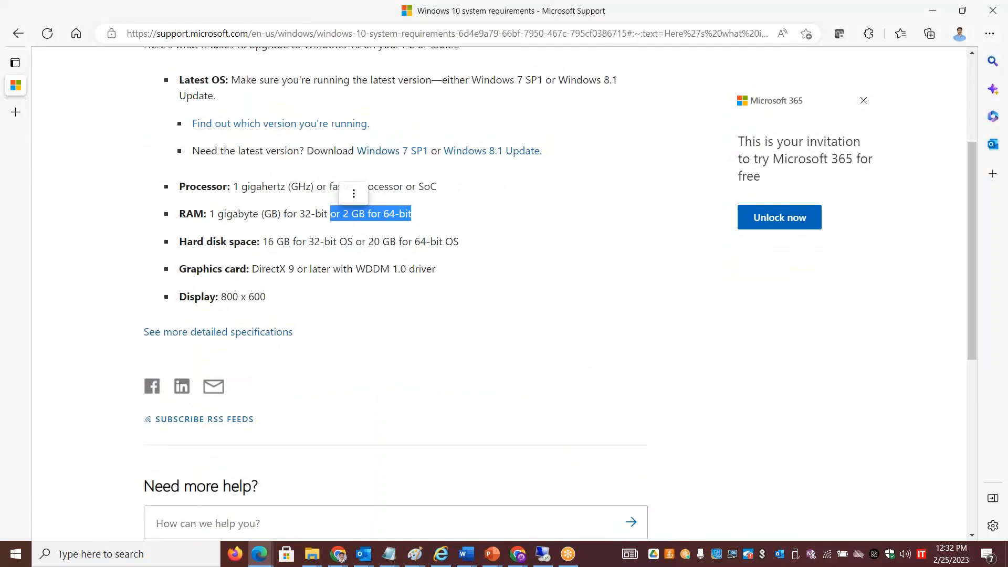
click(469, 298)
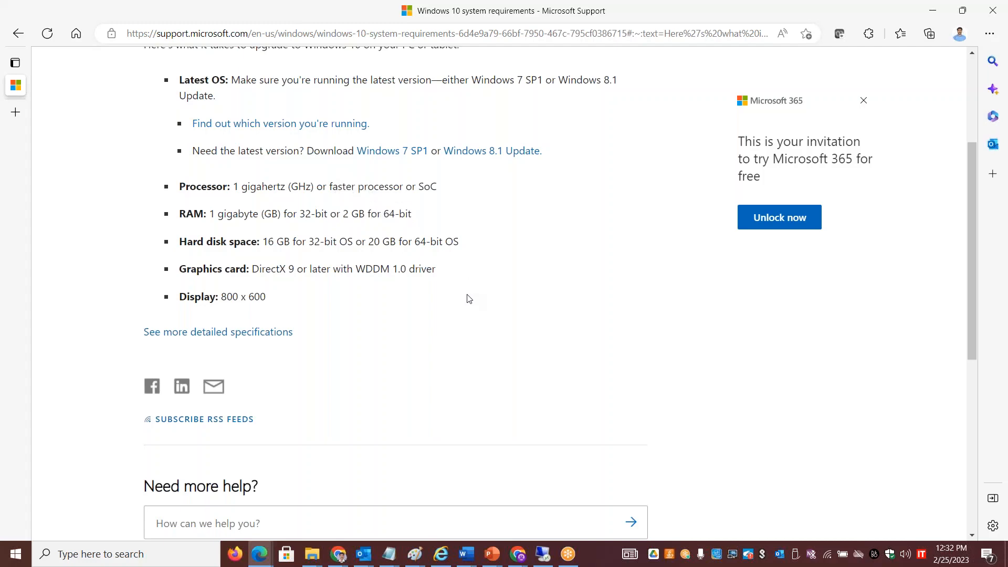
Scroll through the Windows 10 requirements, then switch back to the ESXi console window.
scroll(469, 299, down, 1)
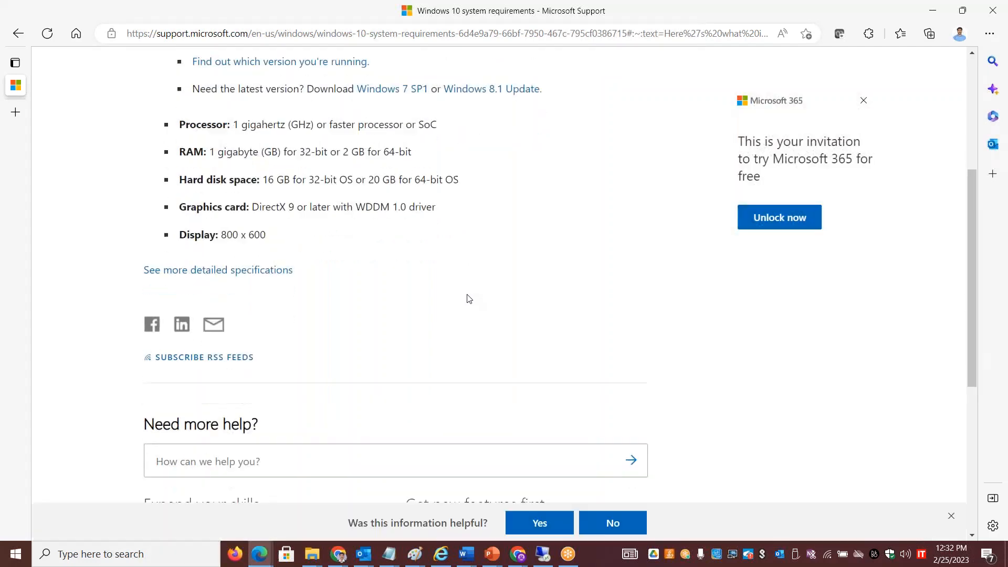
scroll(469, 298, up, 3)
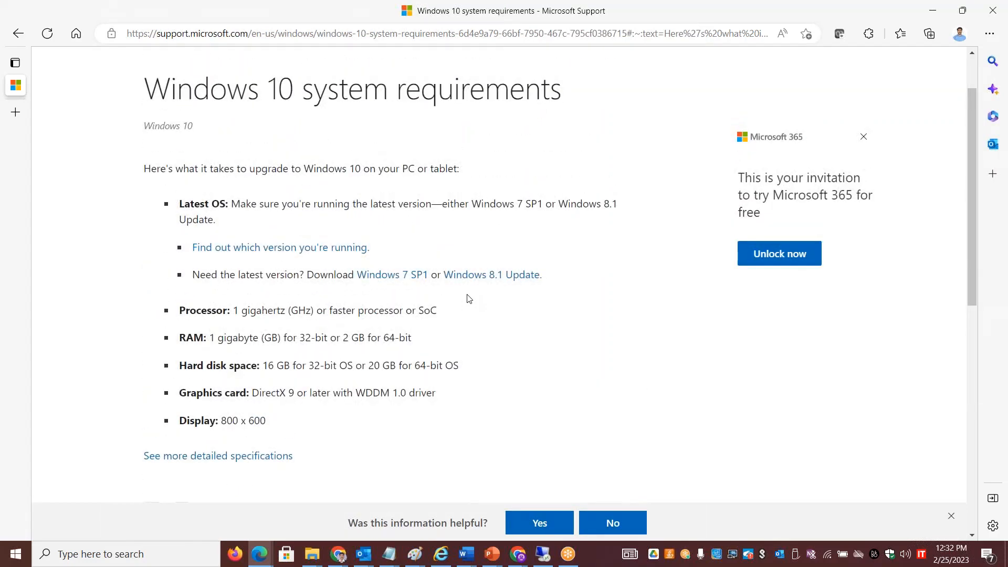
scroll(469, 299, down, 7)
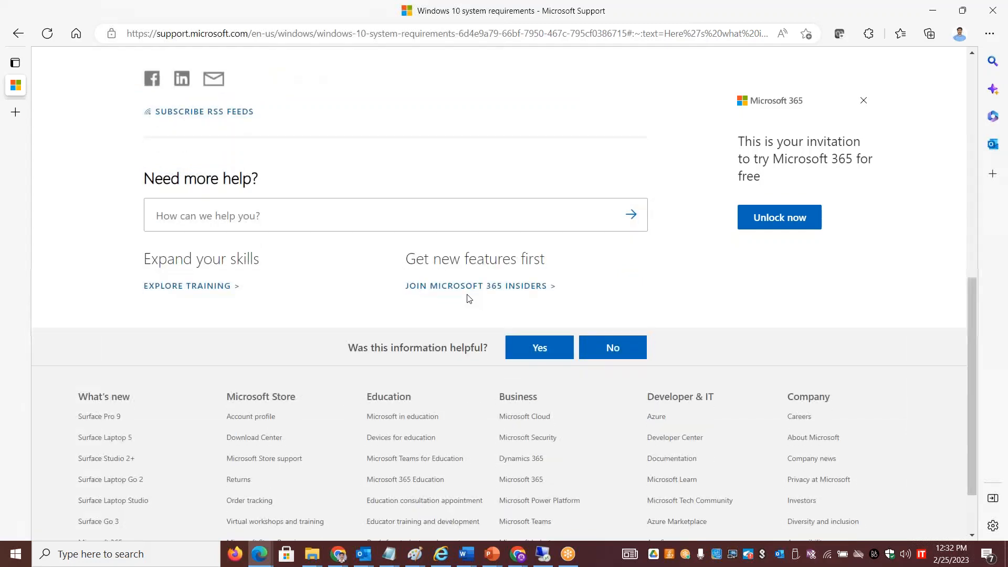
scroll(468, 298, up, 7)
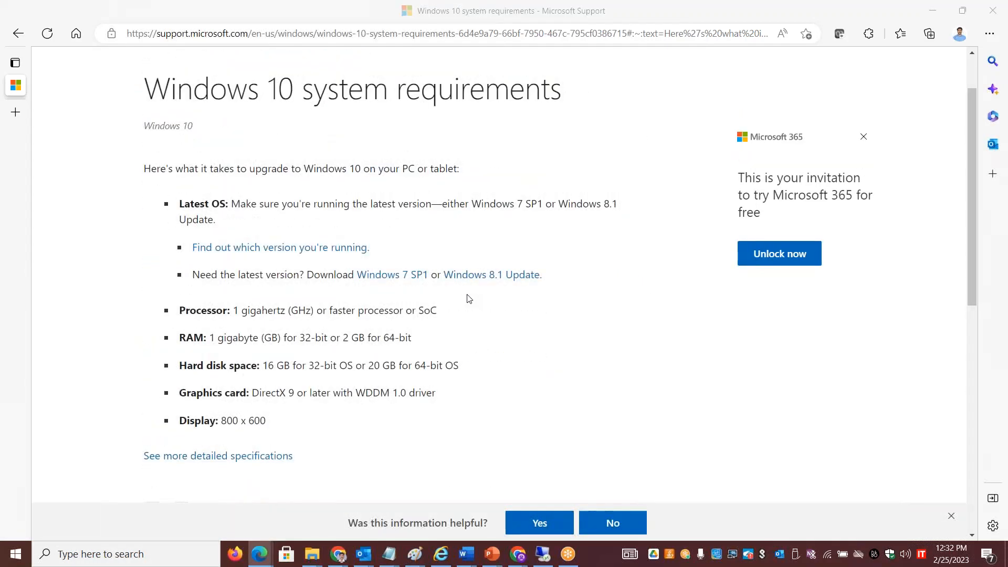
key(alt+Tab)
key(alt+Tab)
key(alt+Tab)
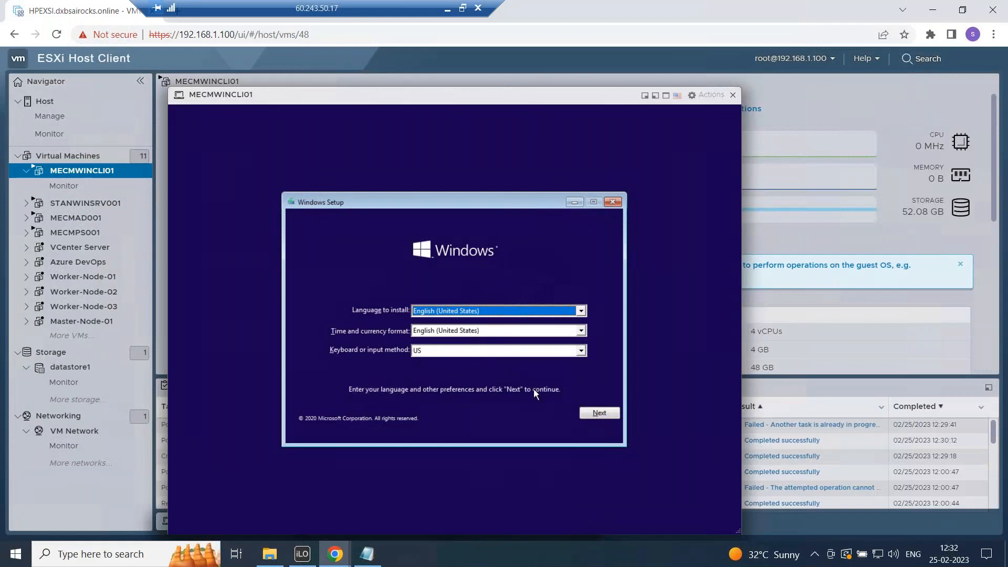
Keep English (United States) with US keyboard and start Install now.
click(597, 417)
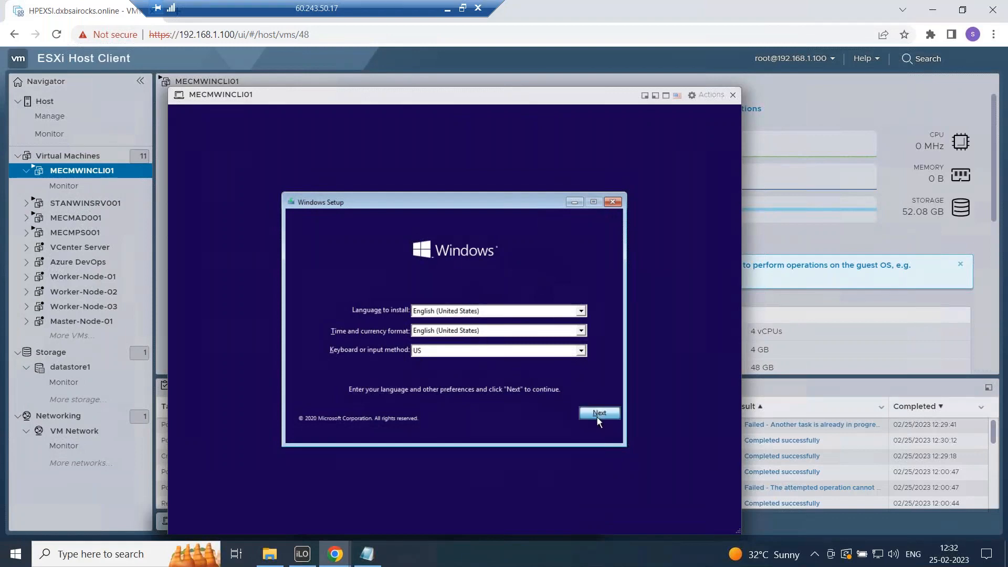
click(454, 324)
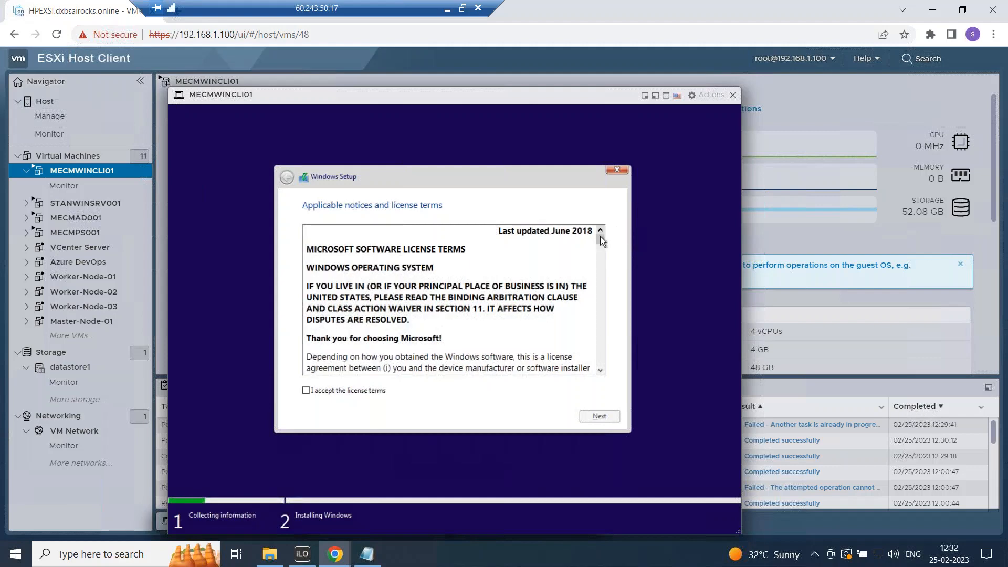
Accept the license terms and run a Custom: Windows-only install onto unallocated Drive 0.
drag(601, 243, 601, 361)
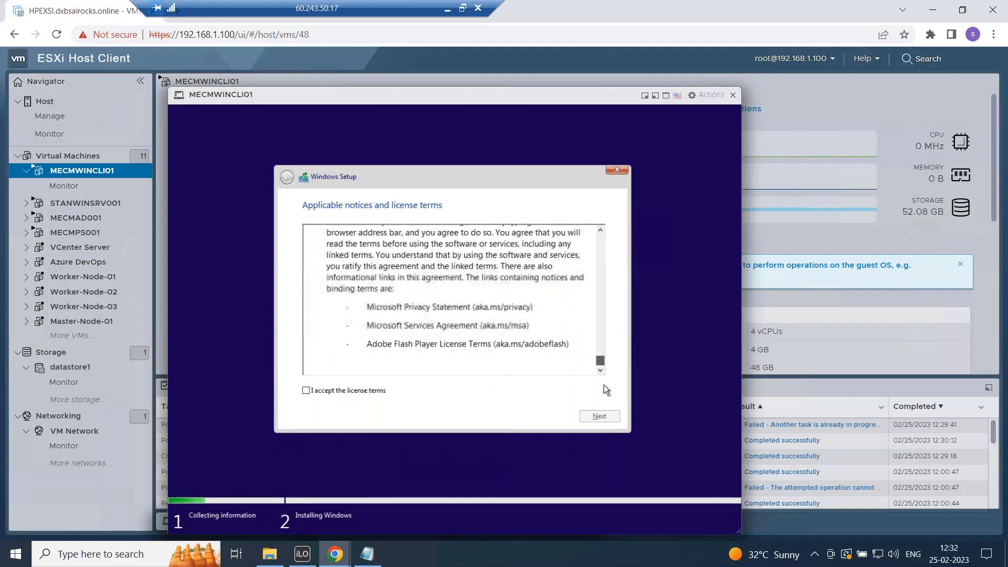
click(349, 393)
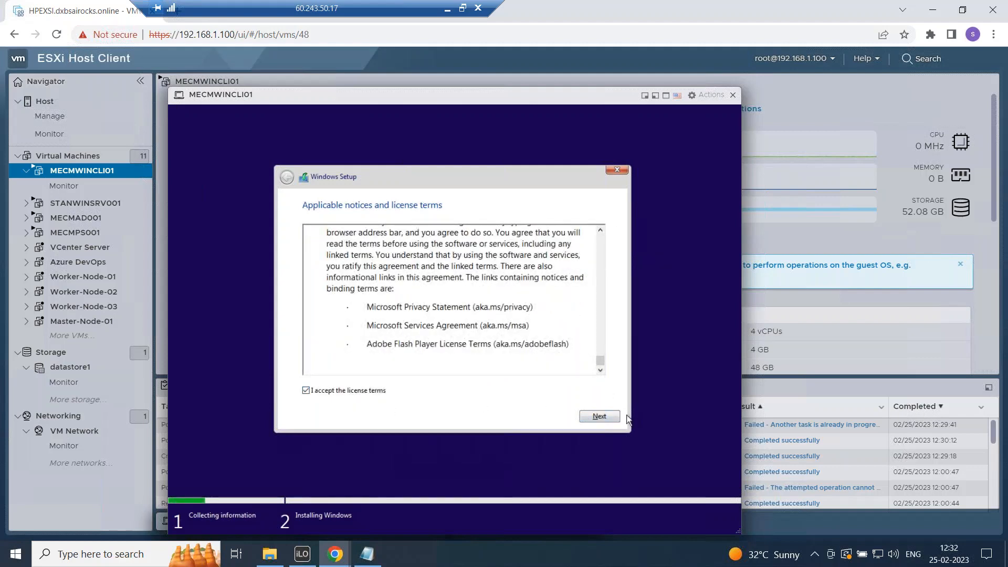
click(600, 416)
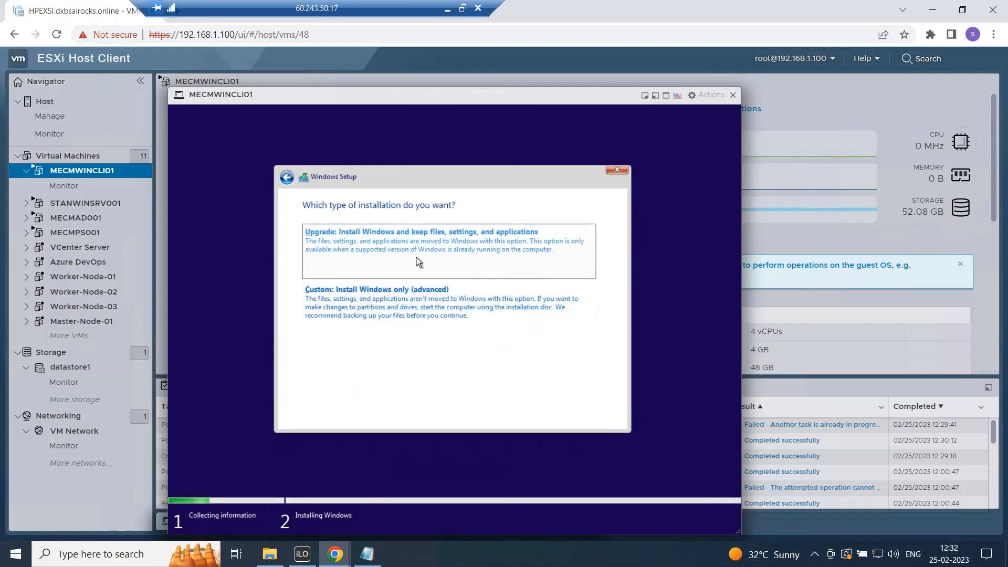
click(413, 314)
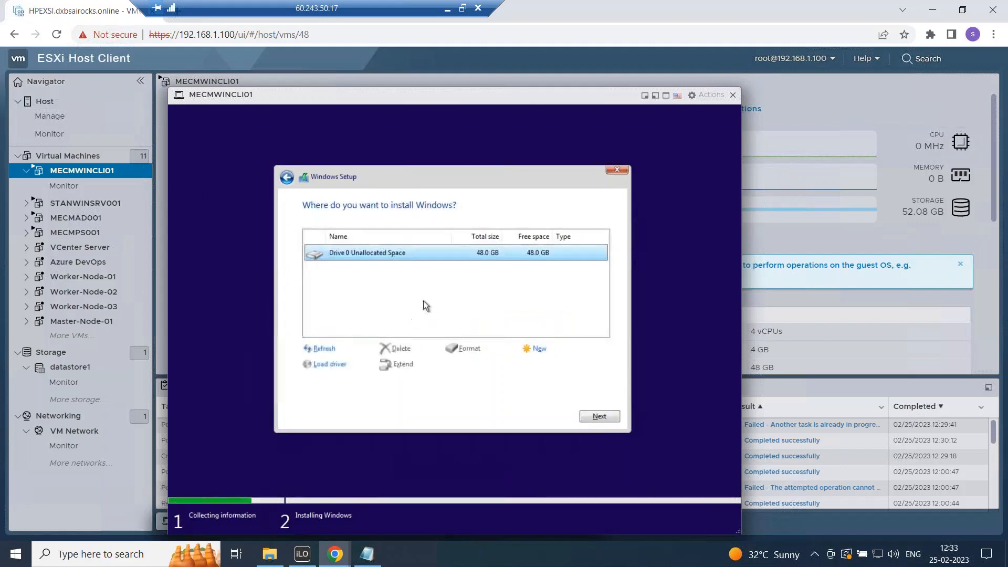
click(612, 416)
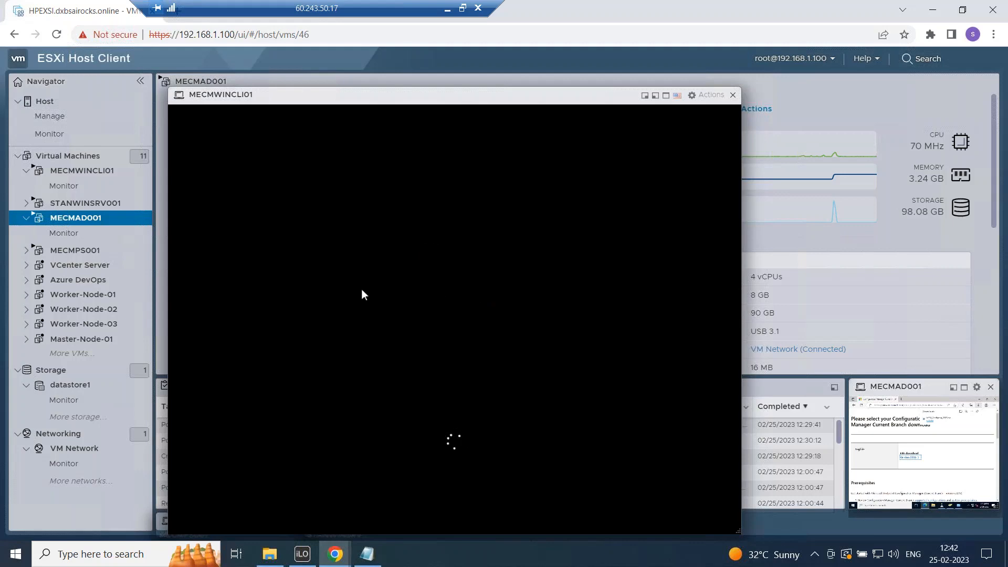
Look through the console's Guest OS actions, close the menu, and wait for the region page.
click(699, 95)
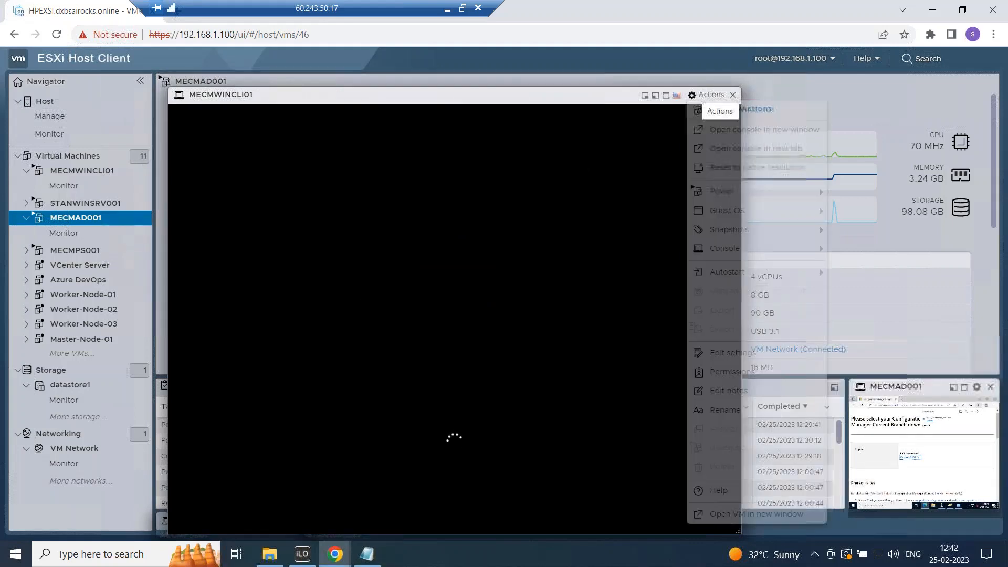
mouse_move(743, 212)
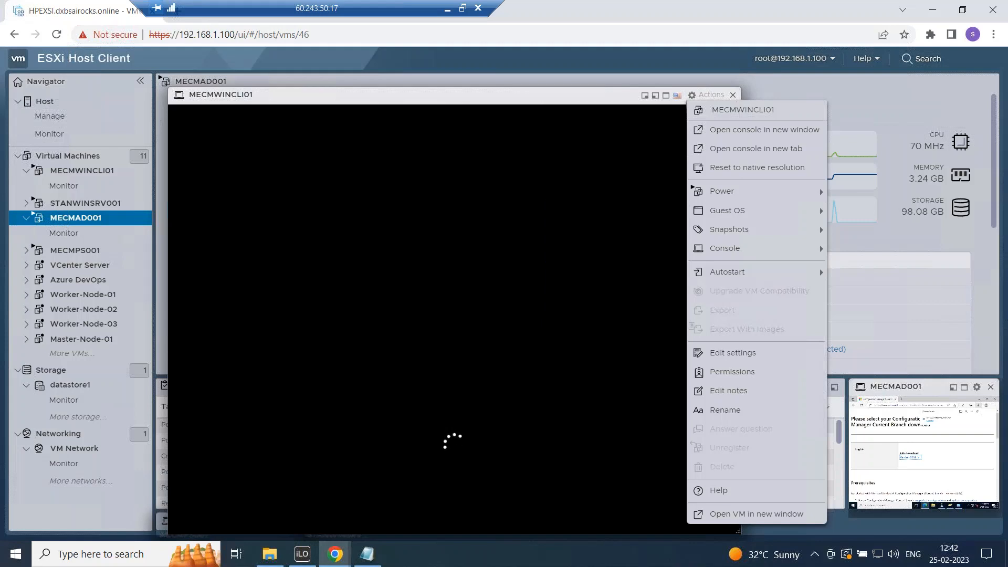
click(431, 101)
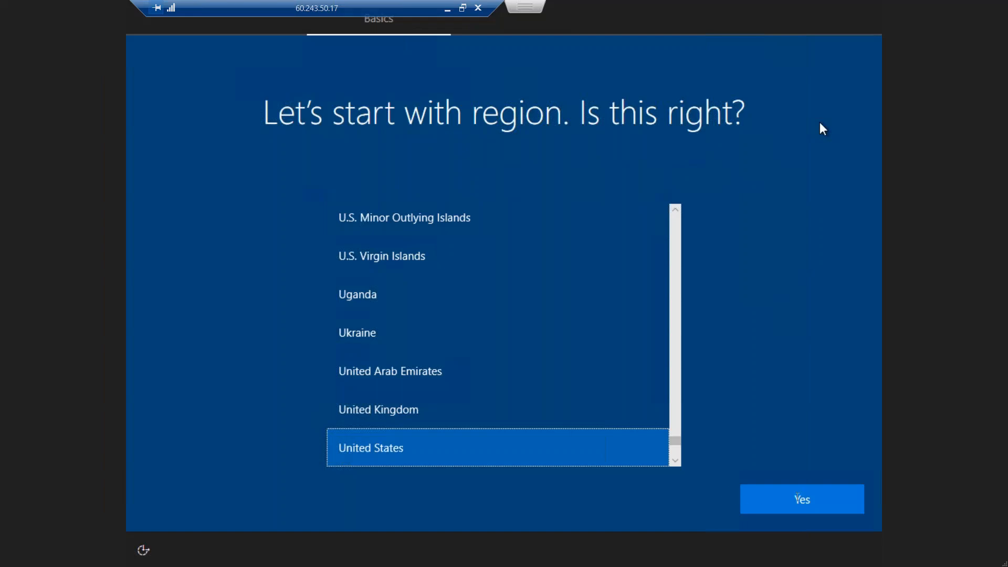
Confirm United States region and US keyboard layout, skipping a second layout.
click(799, 497)
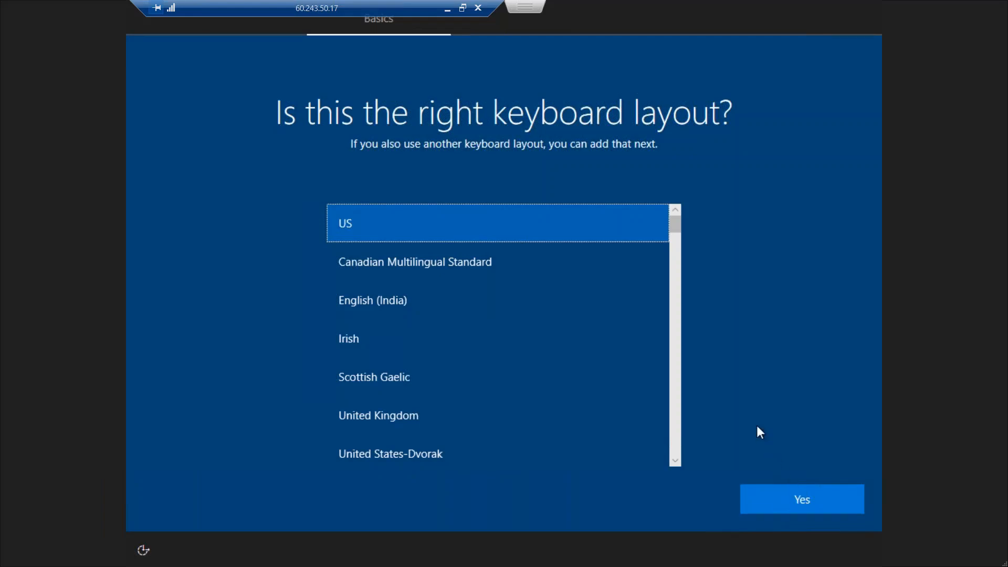
click(790, 500)
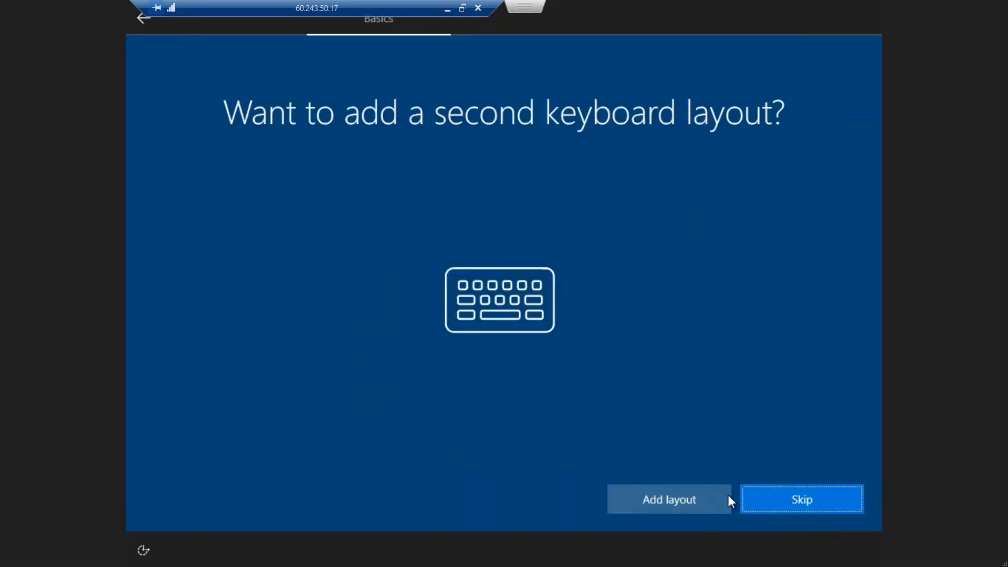
click(803, 499)
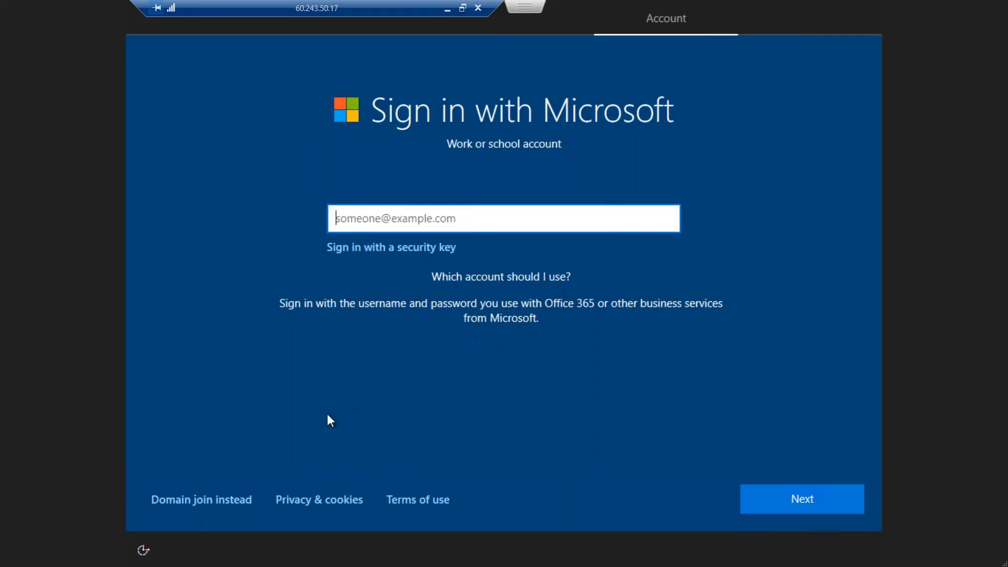
Switch to domain join and enter MECMWINCLI01 as the local account name.
click(187, 506)
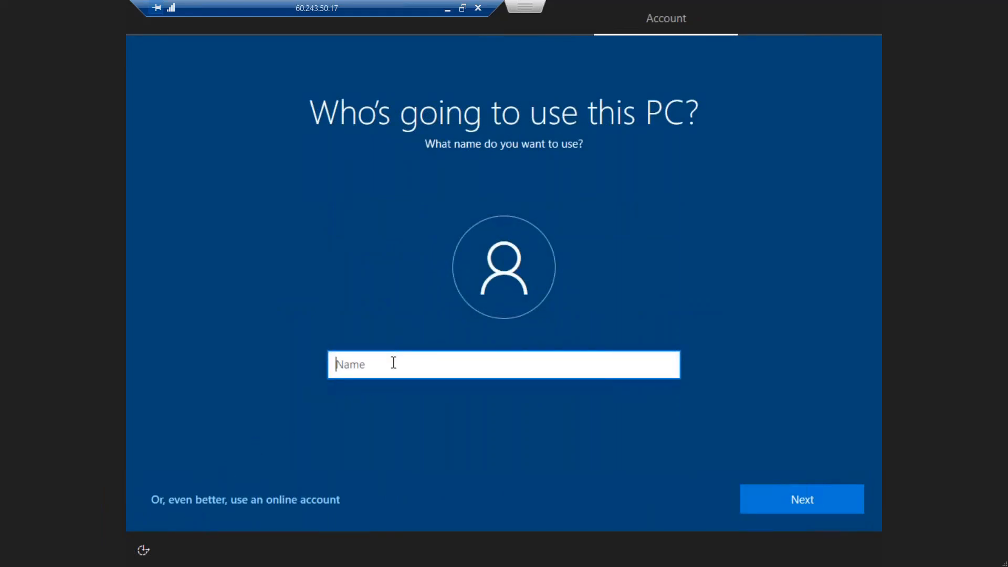
text(MECM)
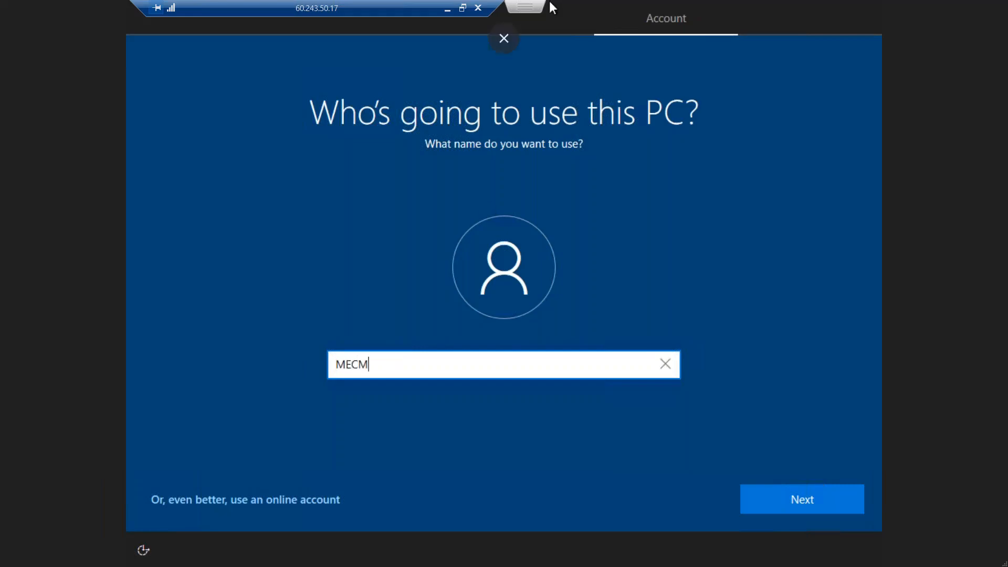
click(516, 44)
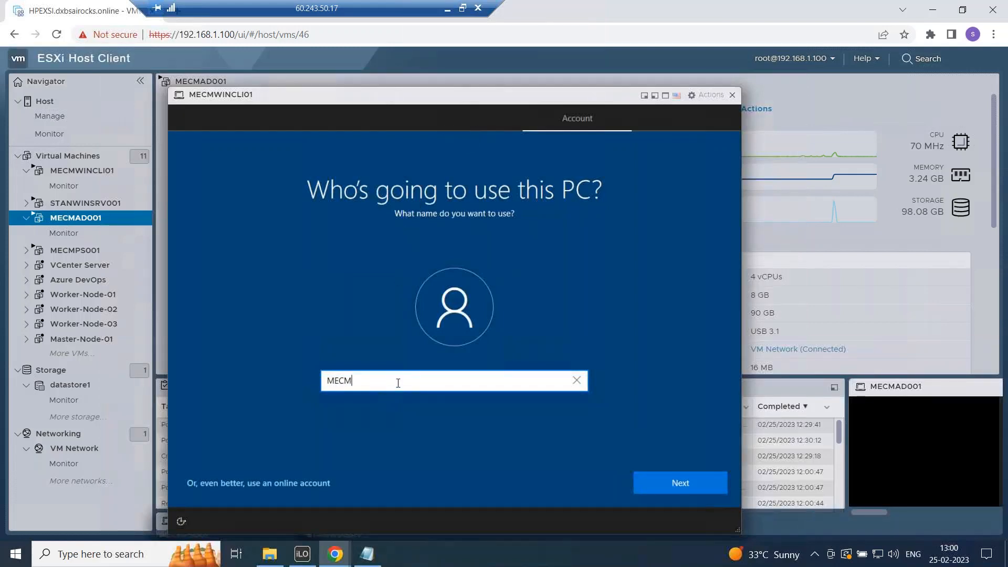
text(WINCLI00)
key(BackSpace)
text(1)
Enter the account password, then retype it in Confirm password.
click(692, 487)
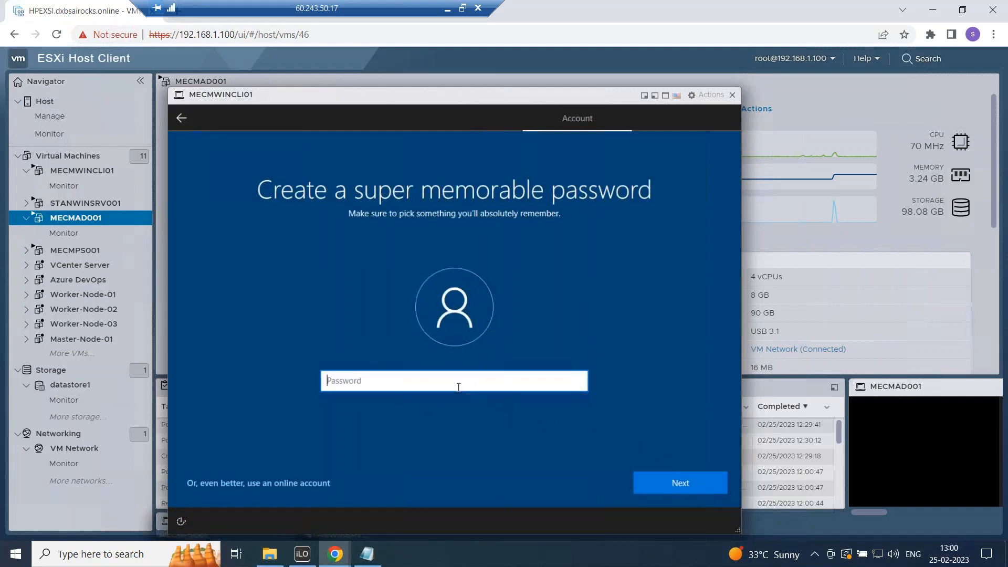
text(***********)
click(722, 489)
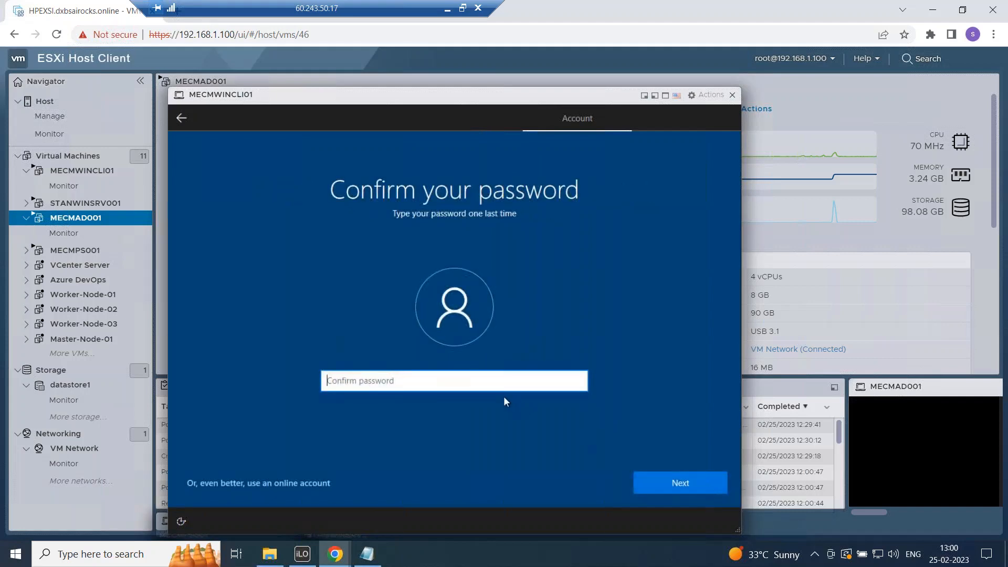
text(***********)
Set security question one to the first pet's name and enter its answer.
click(664, 480)
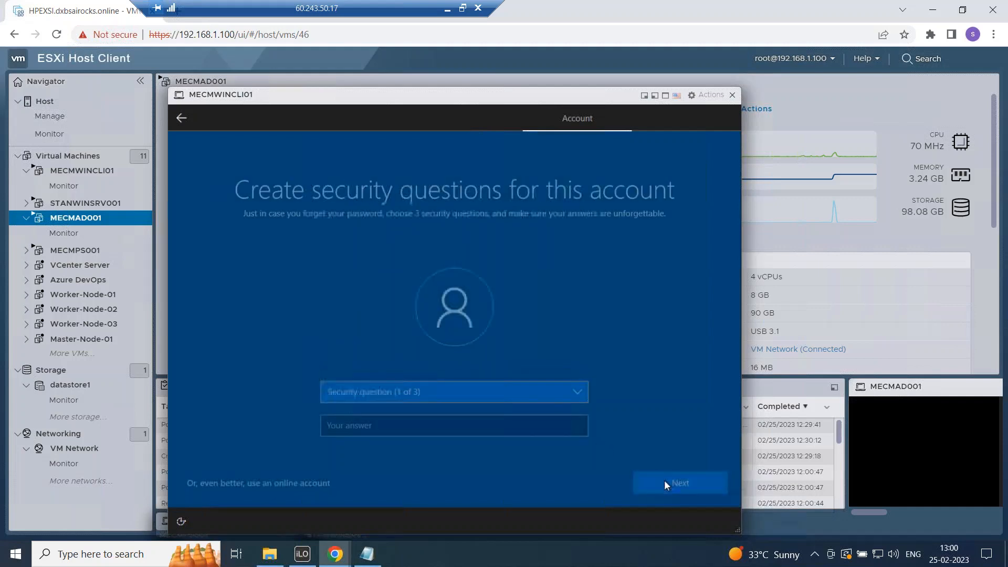
click(560, 390)
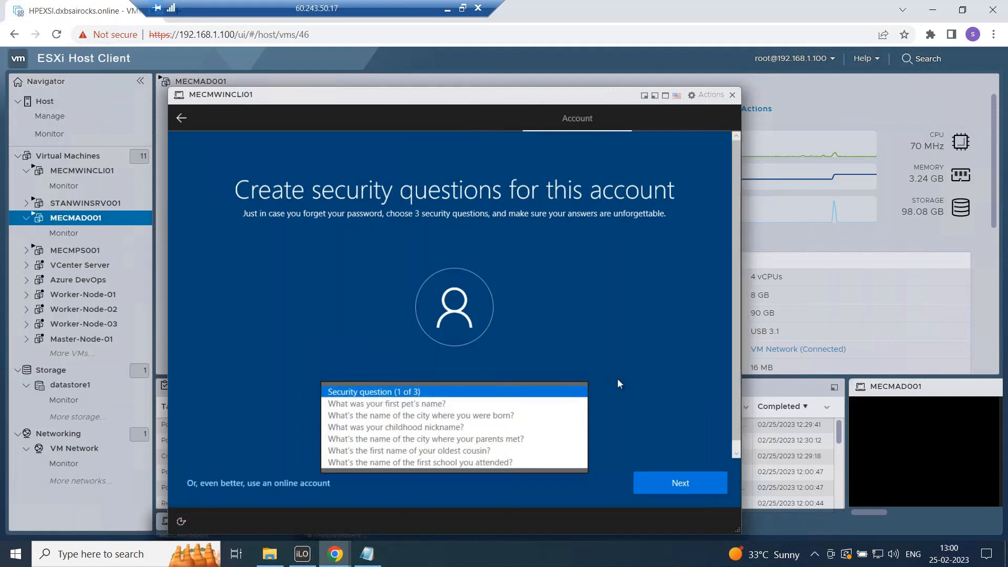
click(456, 403)
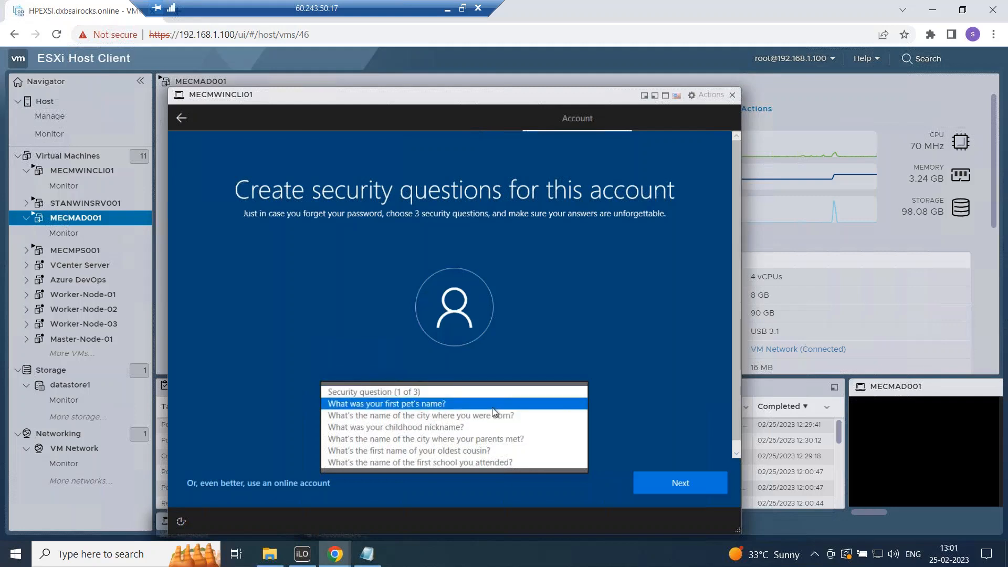
click(440, 426)
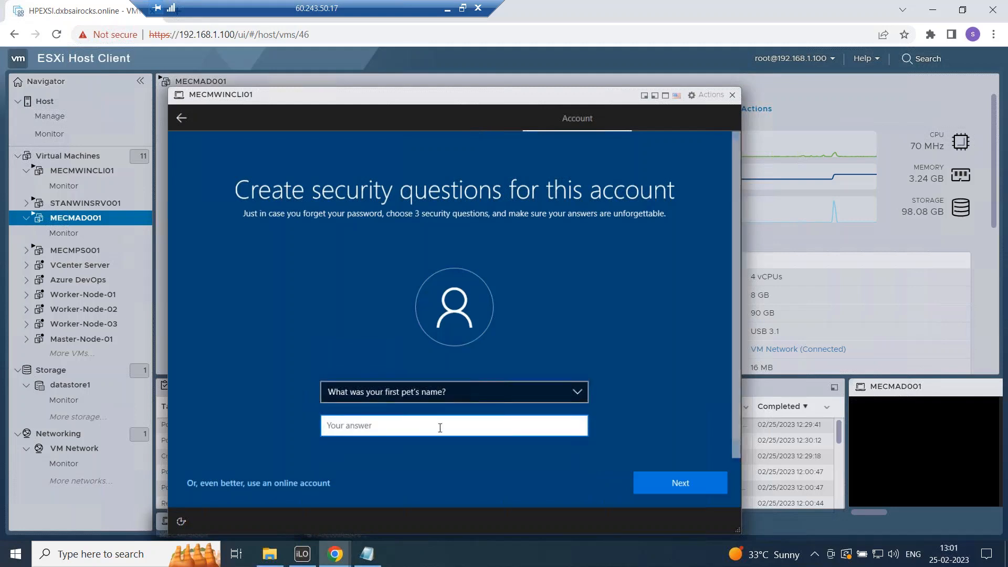
click(663, 480)
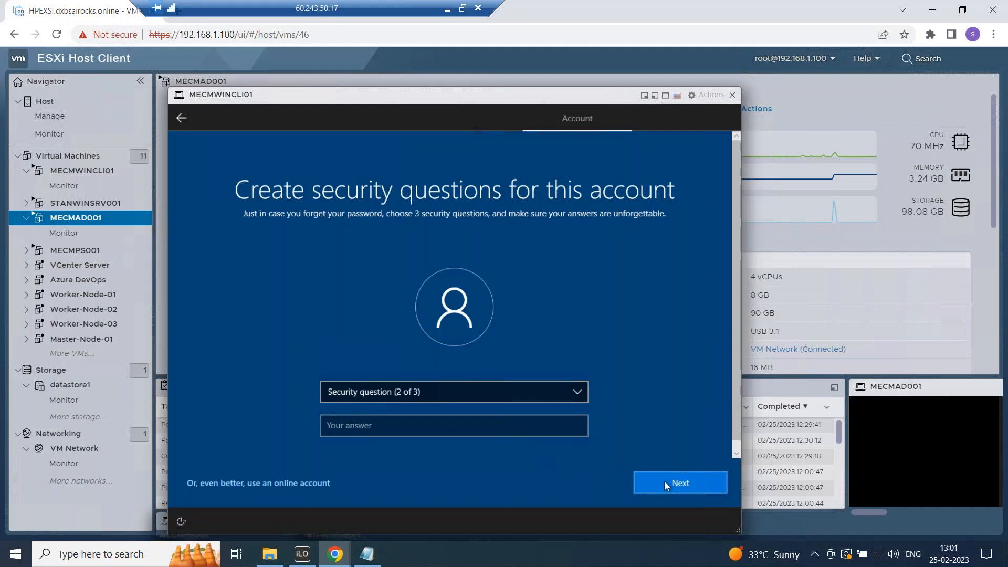
Answer the childhood nickname and first school attended questions, then submit them.
click(492, 399)
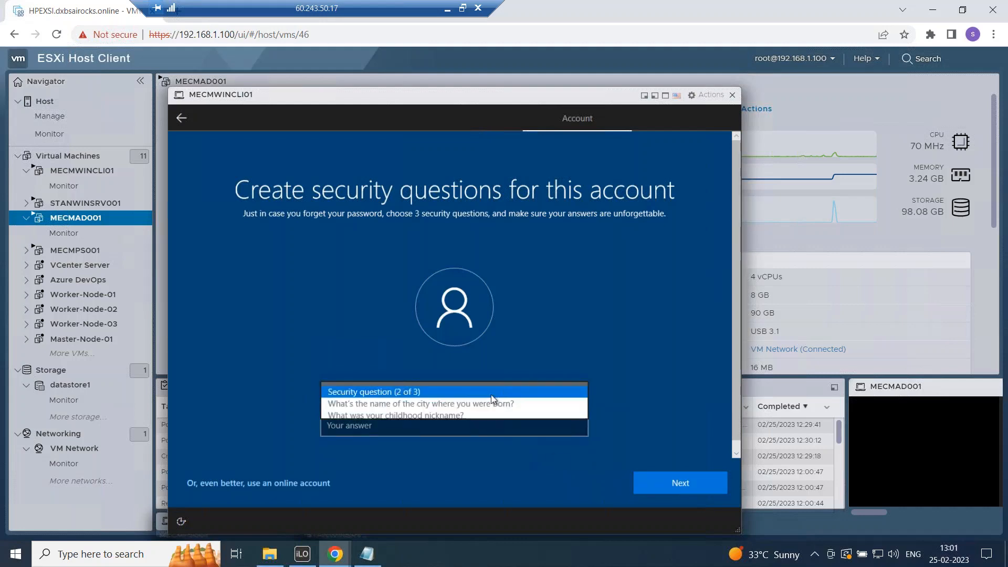
click(450, 415)
click(444, 422)
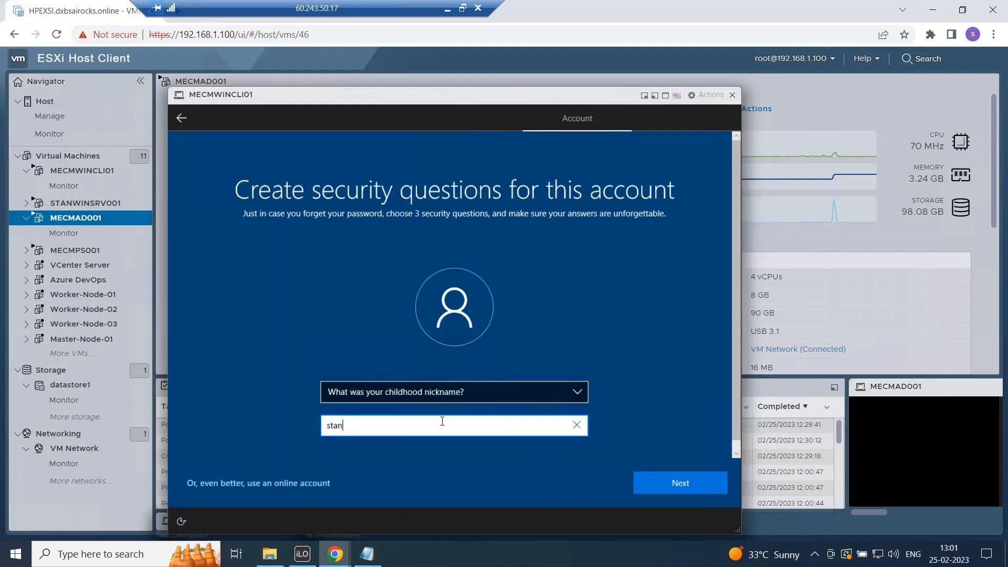
click(665, 481)
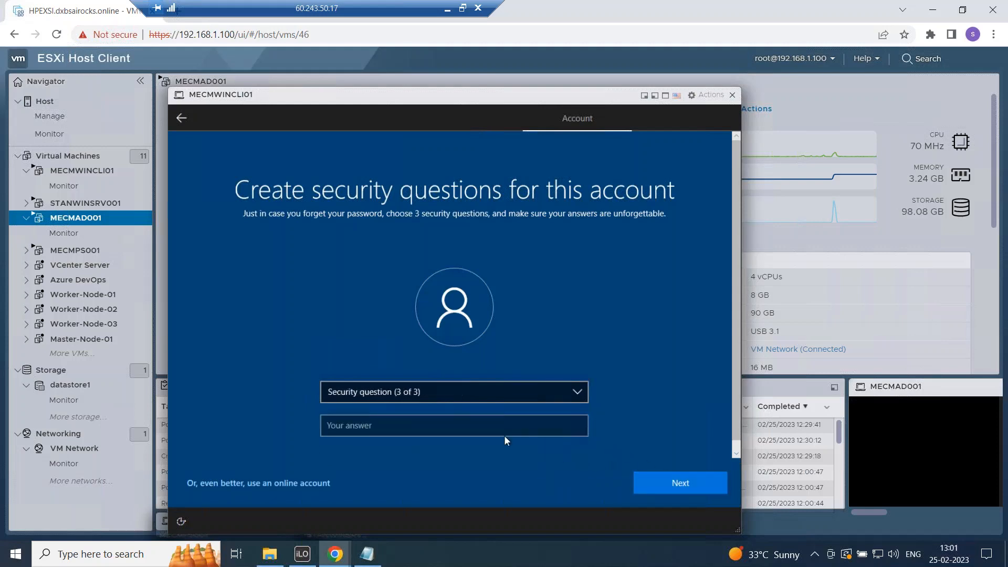
click(445, 392)
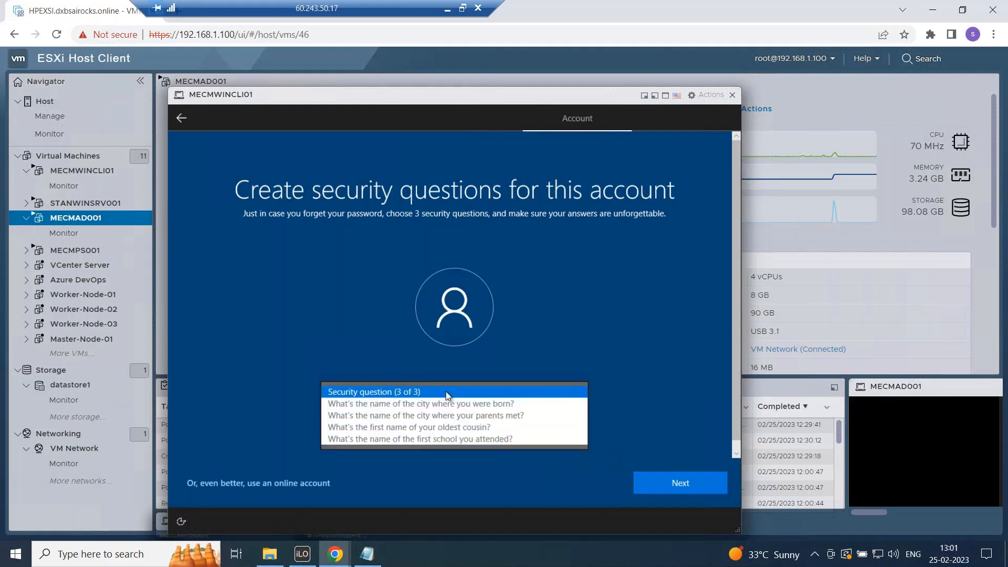
click(414, 439)
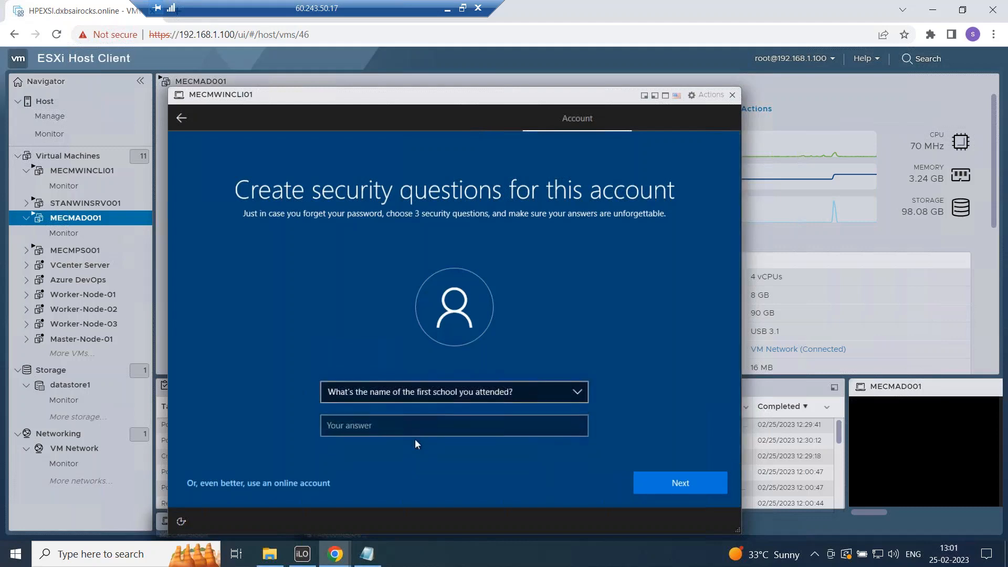
click(411, 431)
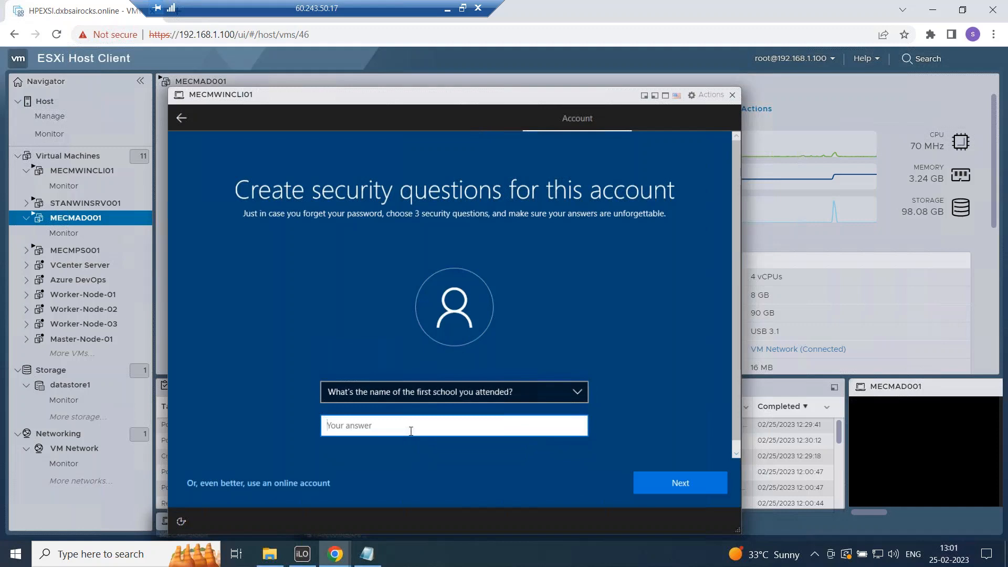
click(691, 490)
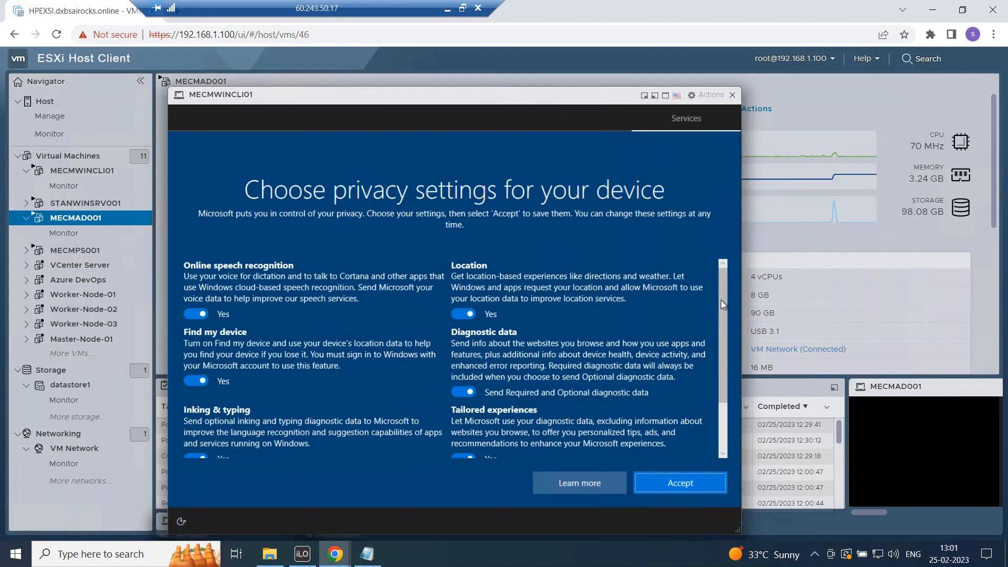
Scroll to the end of the privacy settings and accept the defaults.
drag(728, 304, 729, 432)
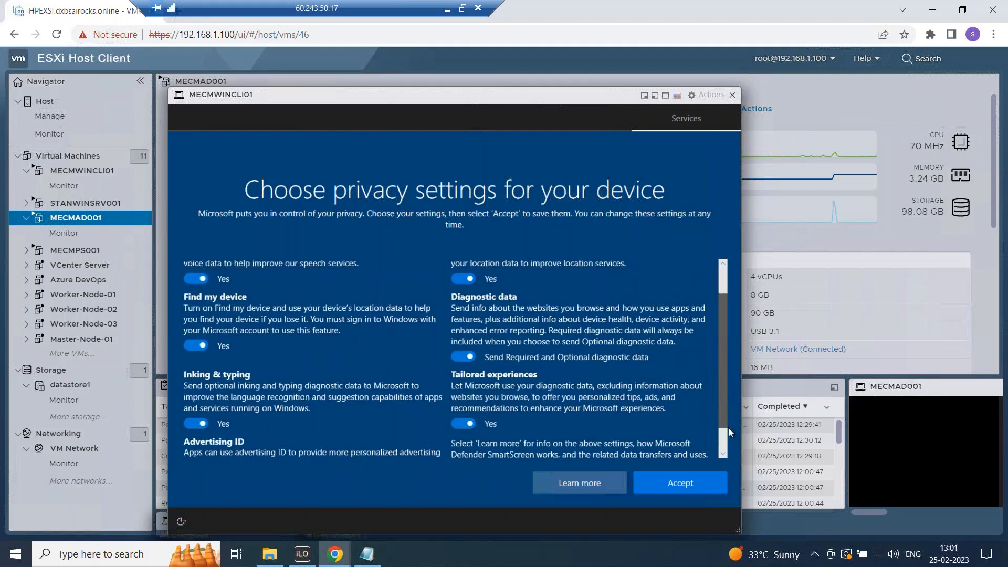
scroll(550, 359, down, 1)
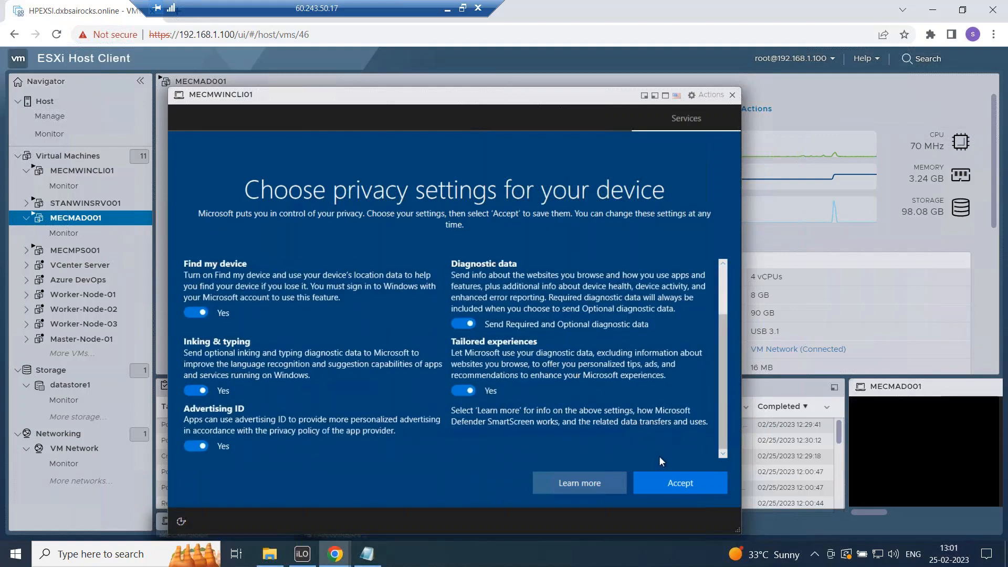
click(666, 484)
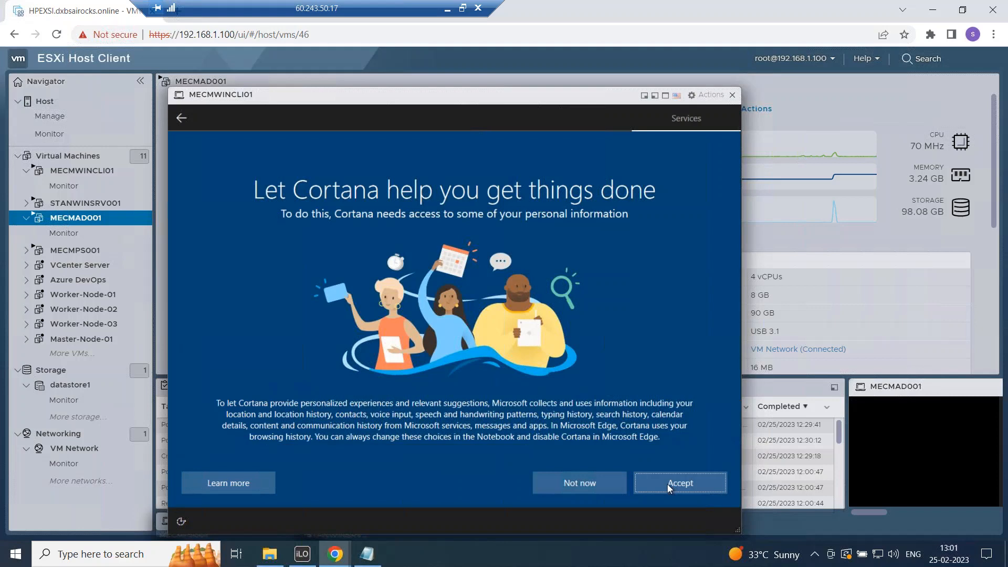
Decline Cortana's use of personal information and wait for the Windows 10 desktop.
click(592, 484)
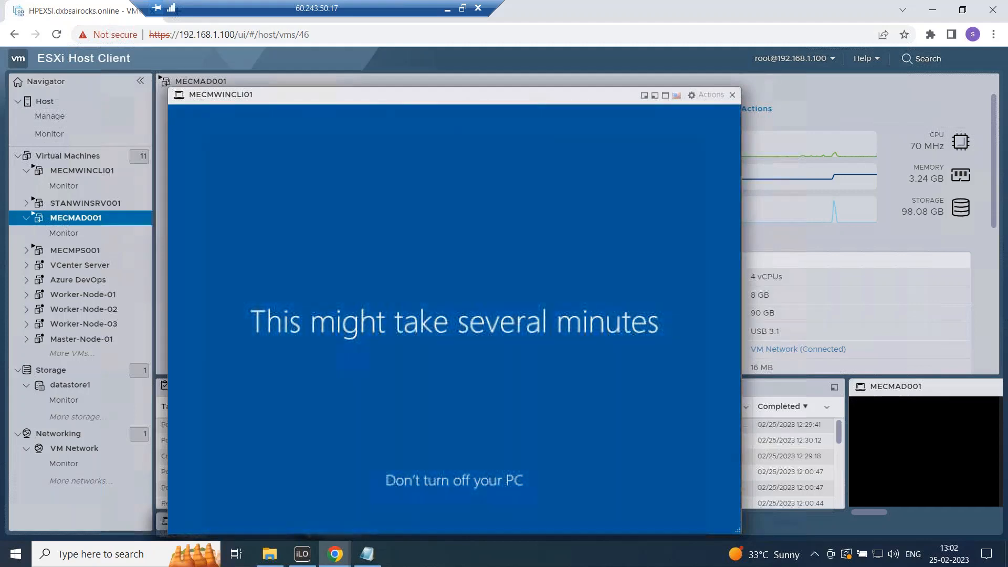
drag(477, 99, 468, 55)
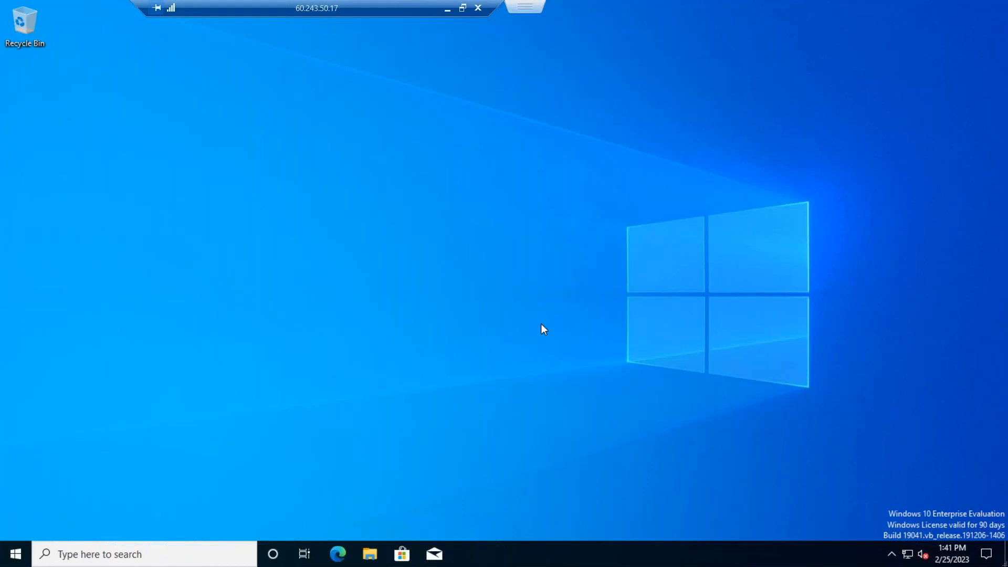
Check the installed Windows version with winver, then close About Windows.
right_click(16, 556)
click(58, 493)
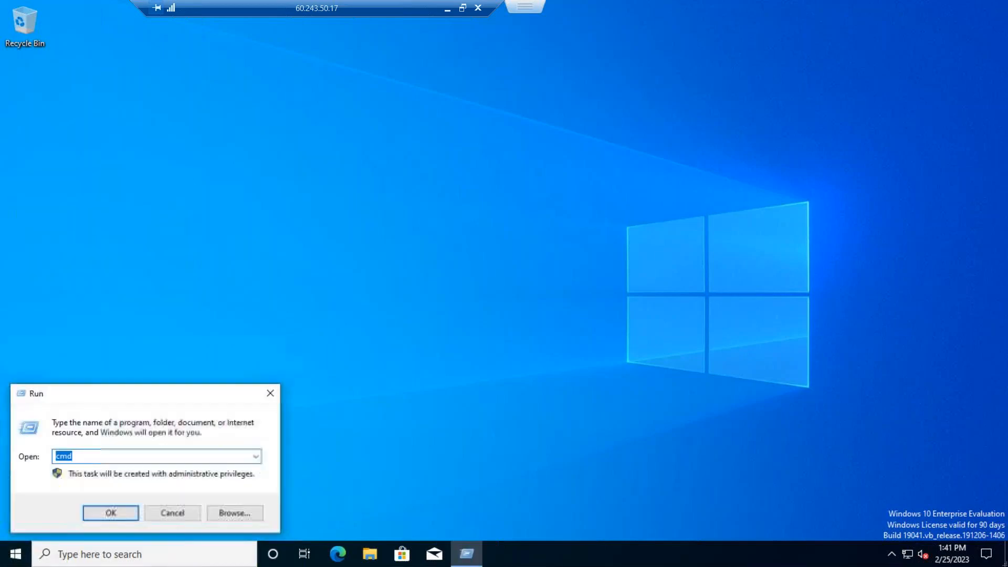
text(winver)
key(Return)
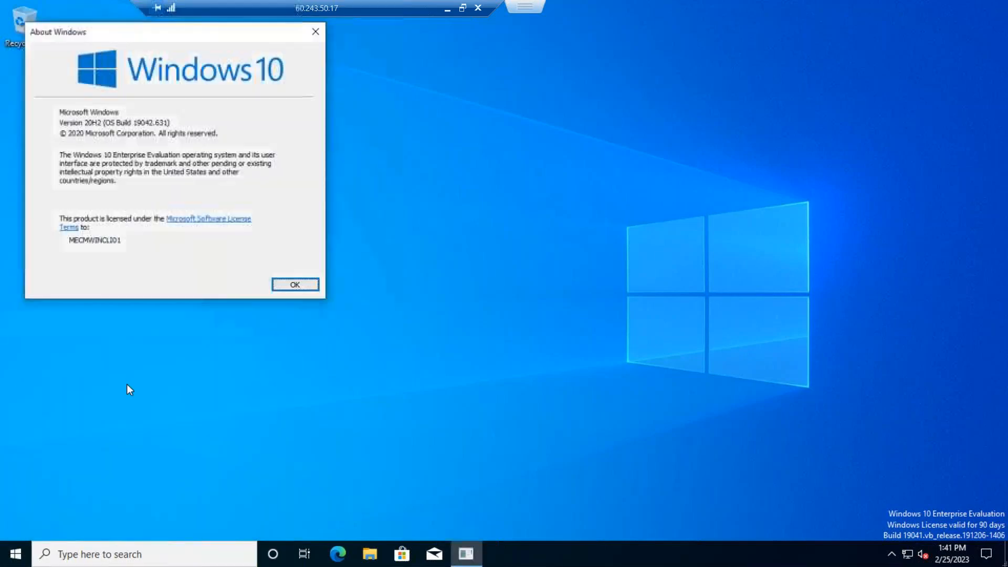
click(294, 285)
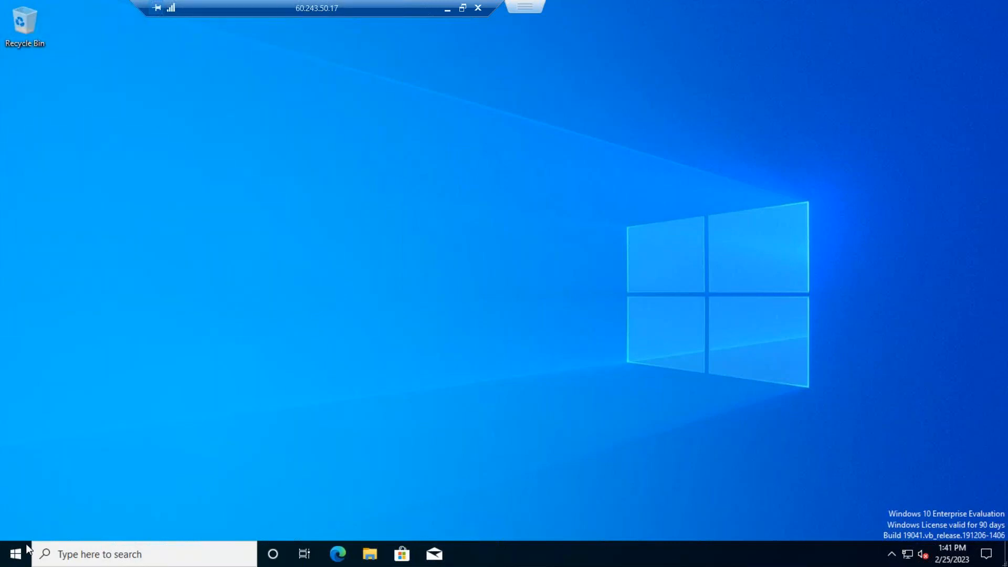
Go to the Accounts 'Access work or school' page in Windows Settings.
right_click(25, 546)
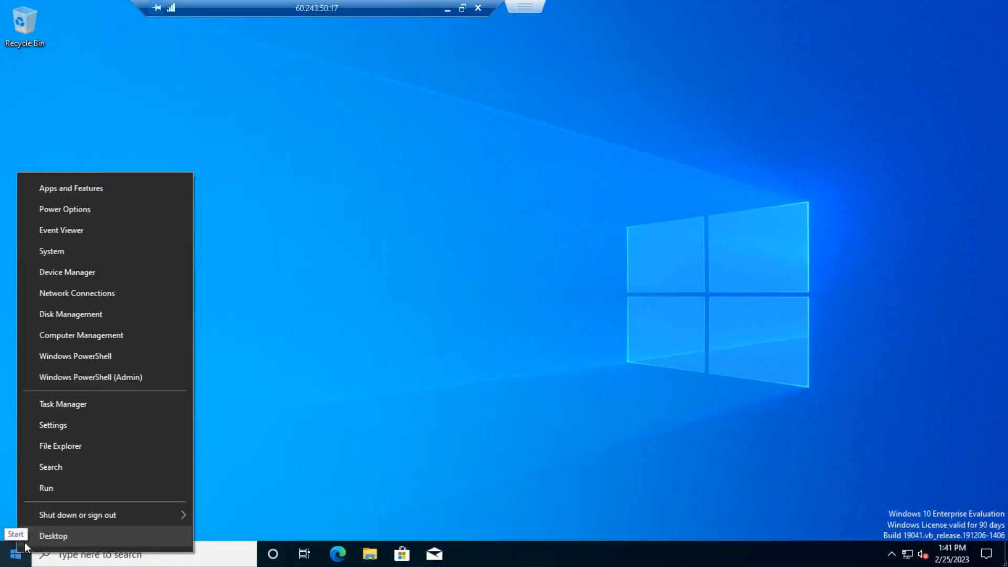
click(71, 424)
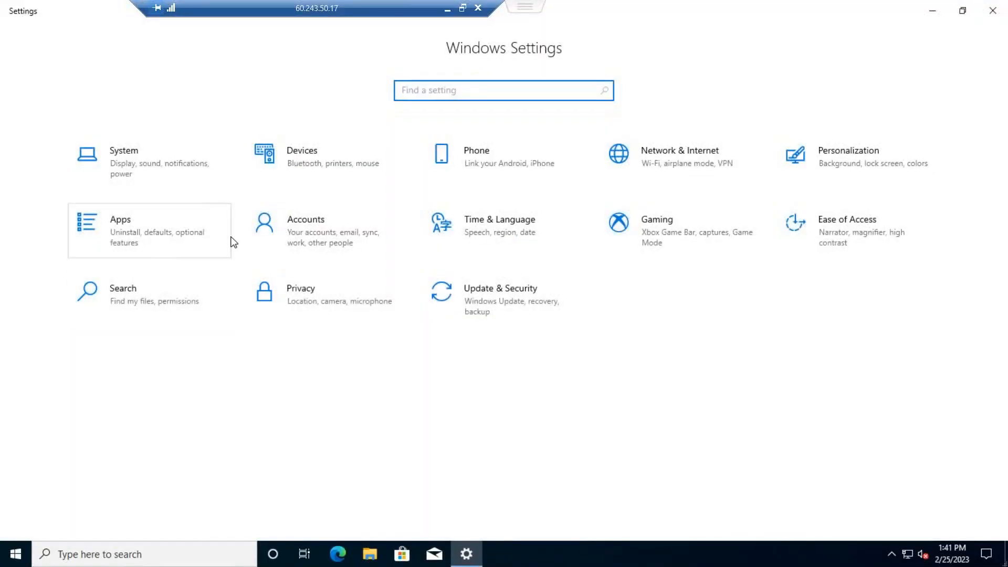
click(304, 243)
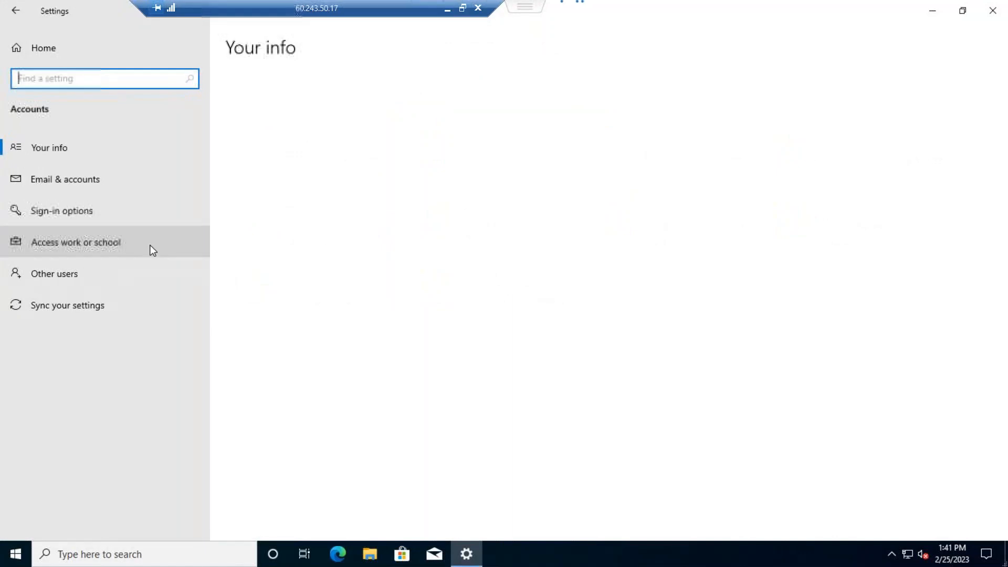
click(81, 244)
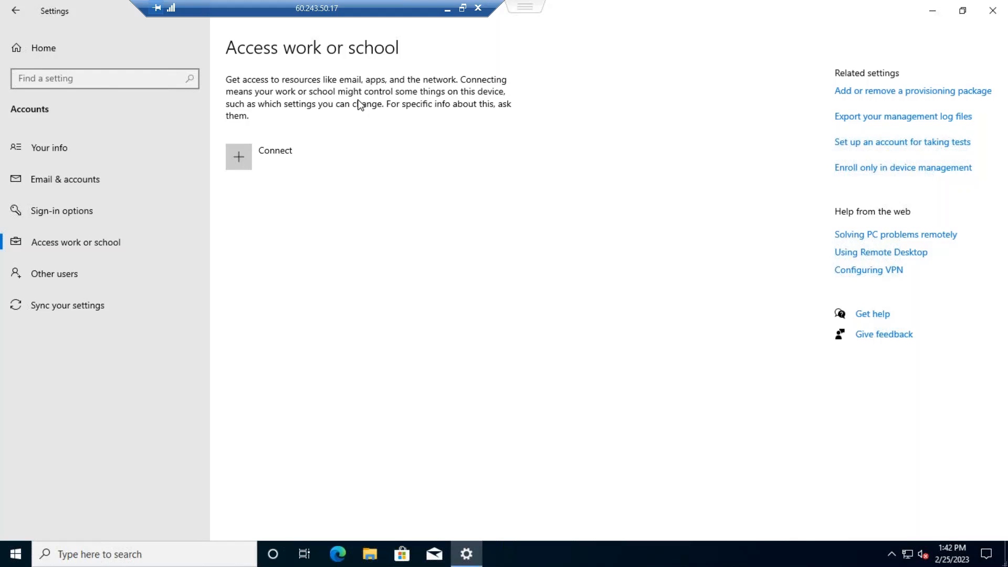
Choose Connect to start setting up a work or school account.
click(244, 157)
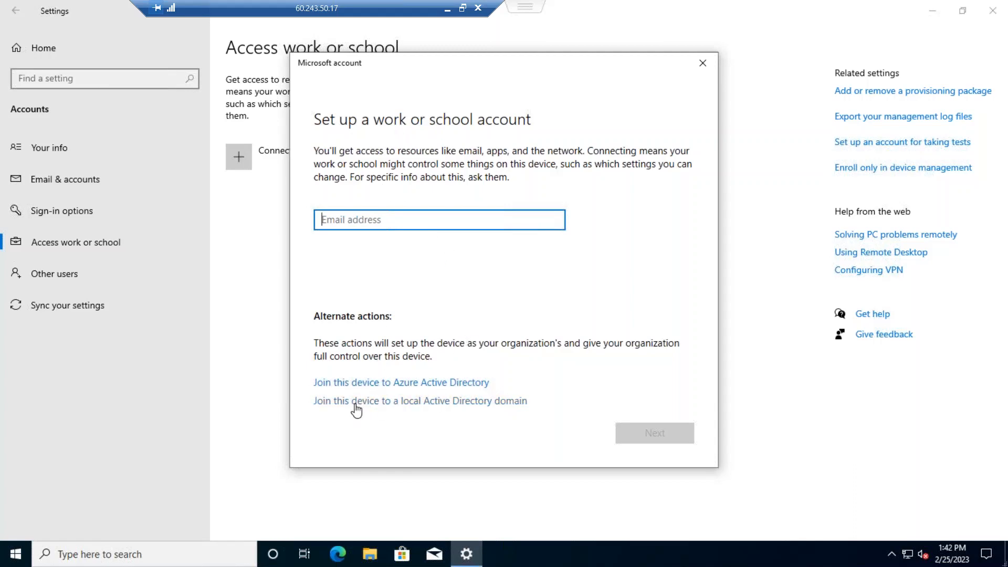
Join this device to the local Active Directory domain skillupwithstan.com.
click(481, 407)
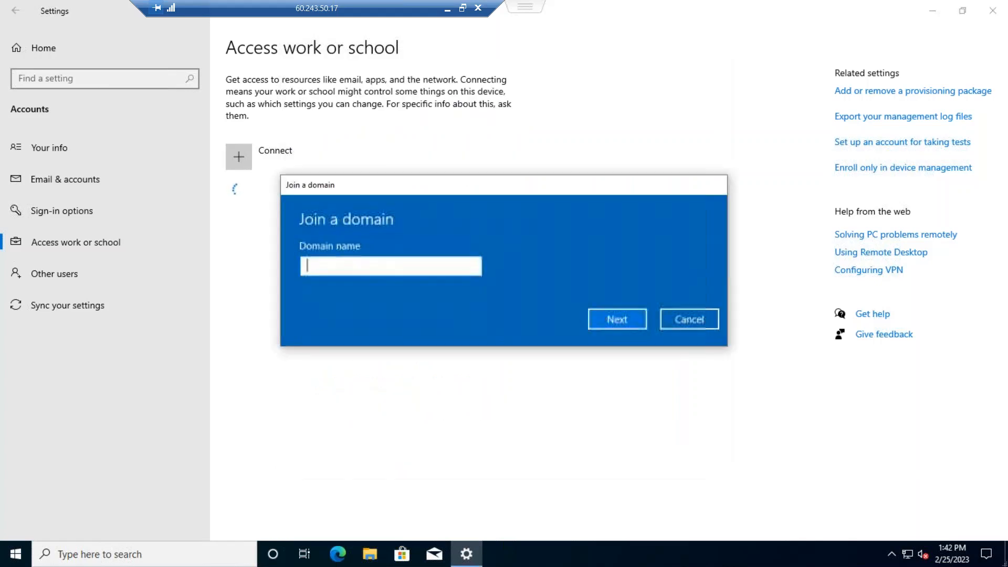
text(sku)
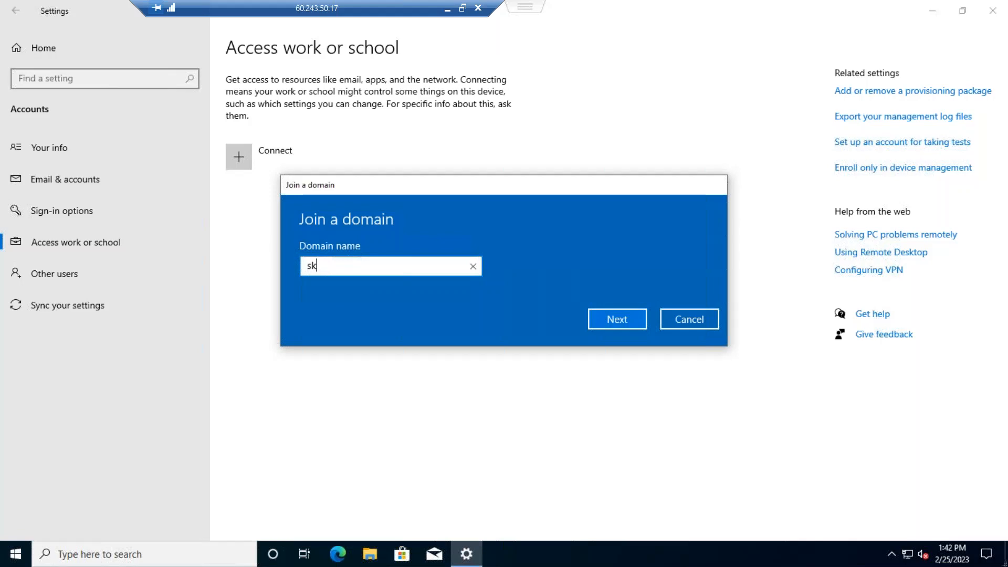
key(BackSpace)
text(illupwithtan.c)
key(BackSpace)
key(BackSpace)
key(BackSpace)
key(BackSpace)
key(BackSpace)
text(stan.com)
click(631, 317)
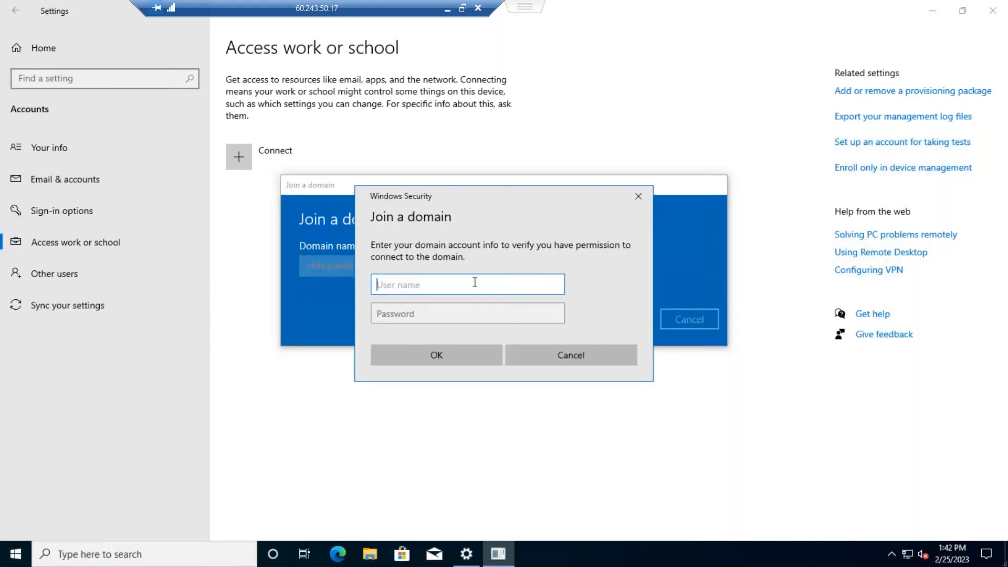
Enter the Administrator user name and the domain account password.
text(Administrator)
key(Tab)
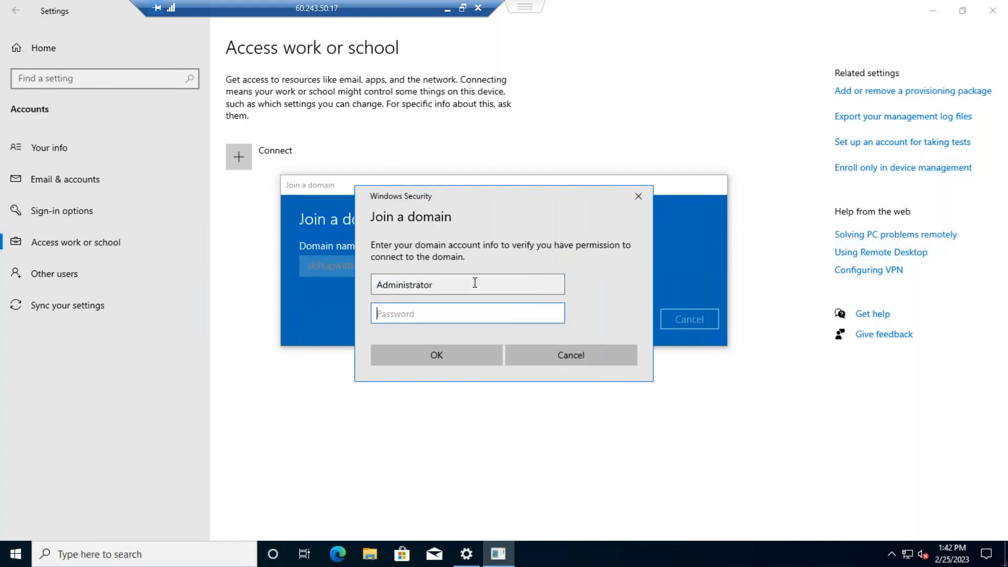
text(••••••••••)
Accept the credentials, give Administrator the Administrator account type, and restart the PC.
click(462, 354)
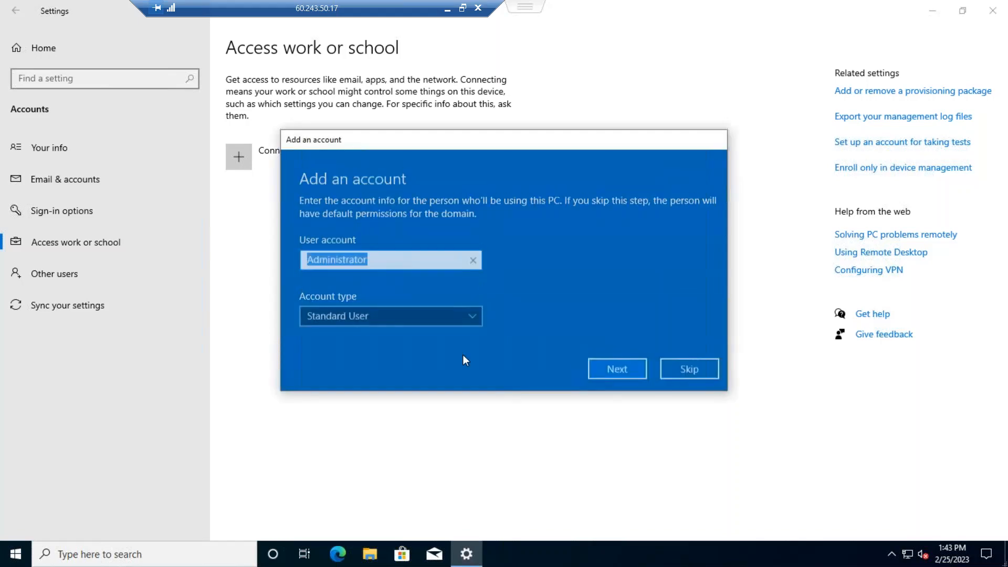
click(470, 312)
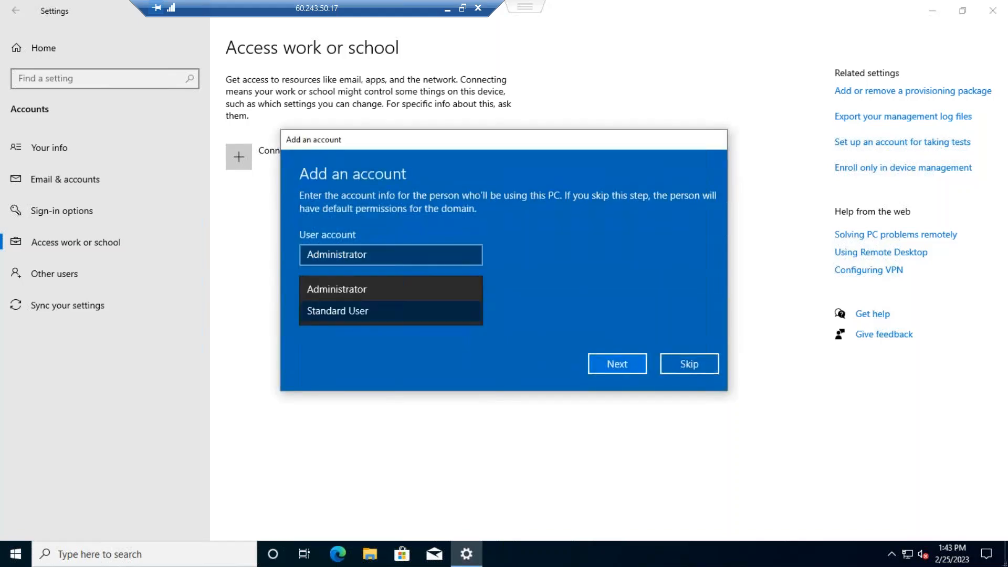
click(446, 286)
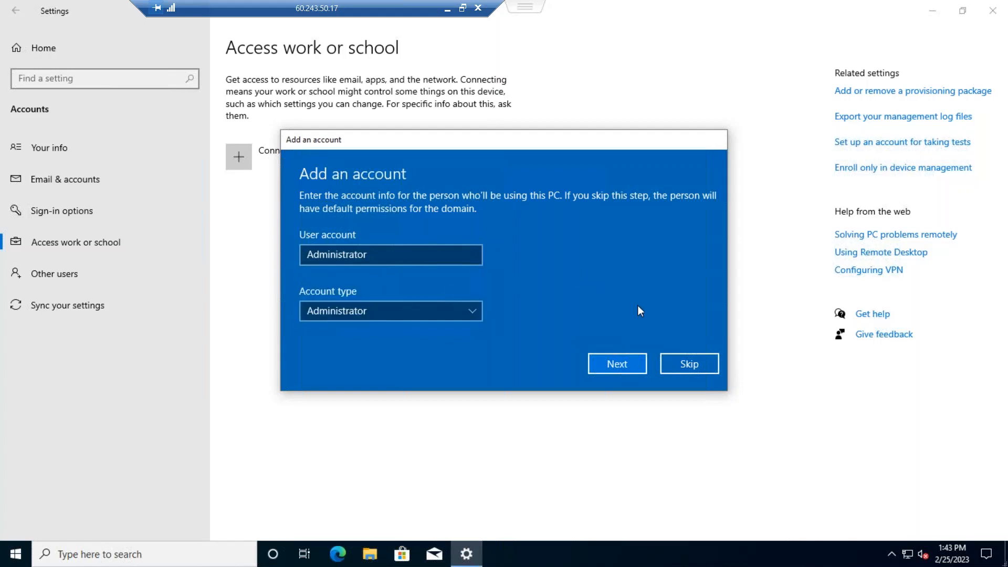
click(624, 361)
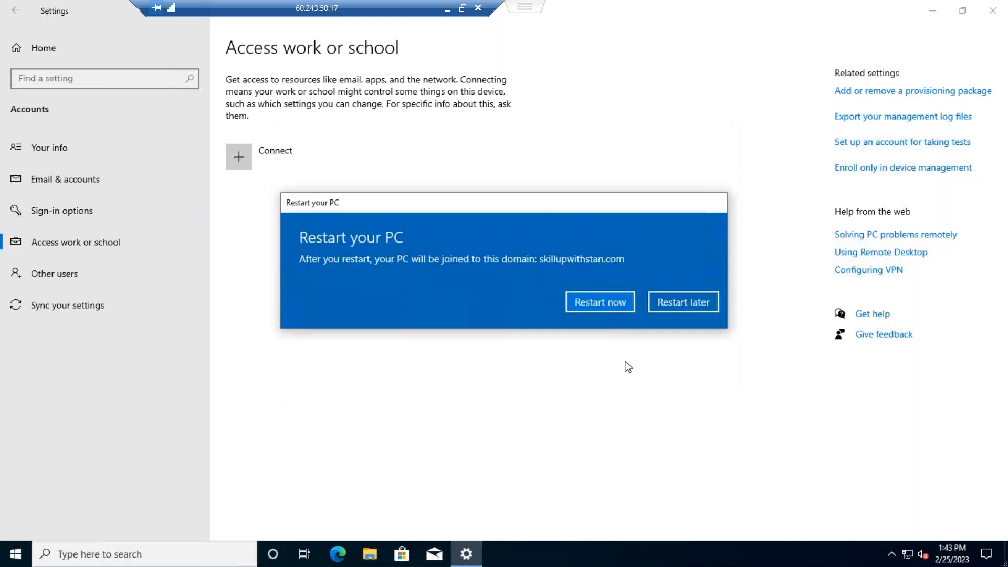
click(611, 303)
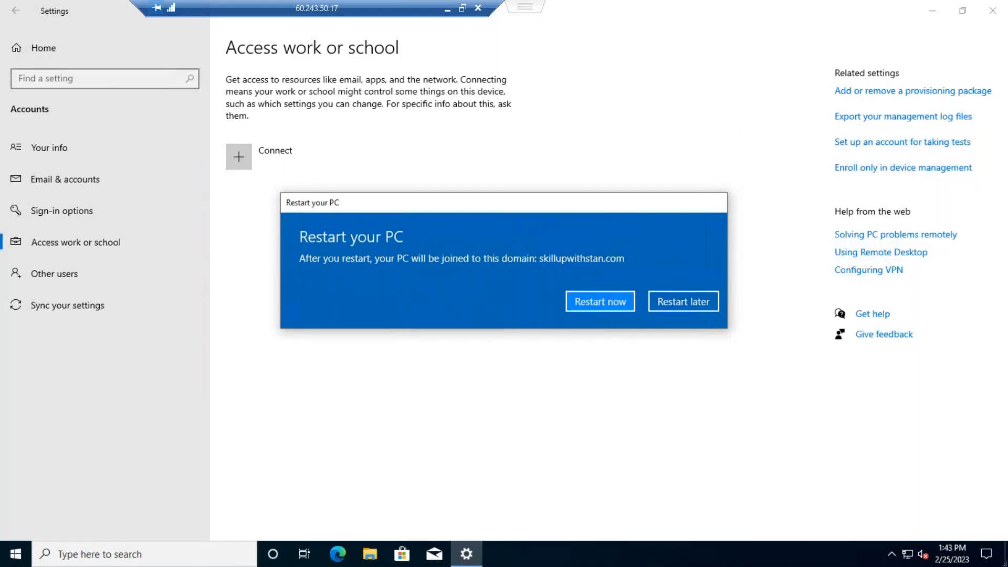